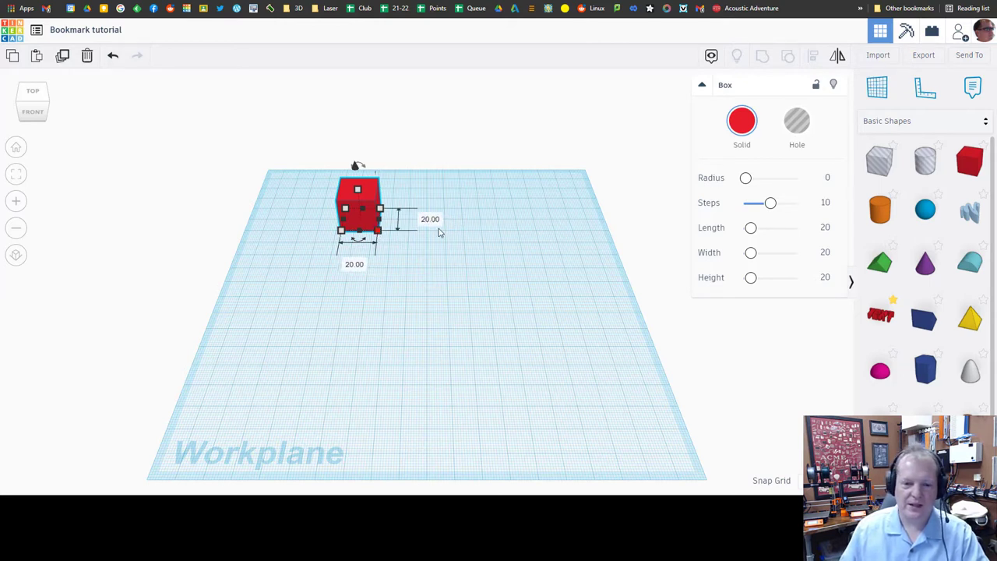
# Step: Resize the red box to 100 mm length, 20 mm width and 1 mm height
pyautogui.click(429, 219)
pyautogui.write('1')
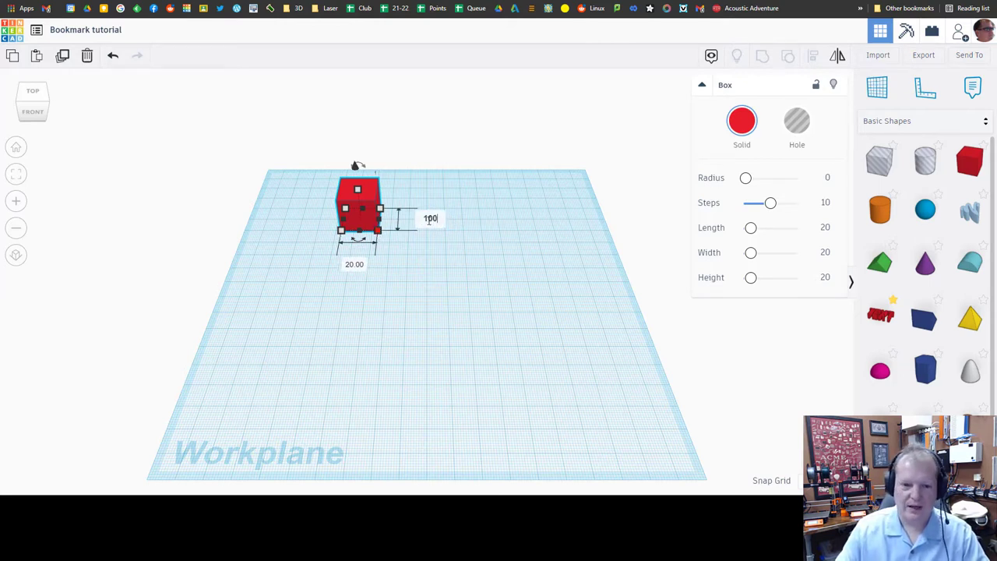
pyautogui.press('Tab')
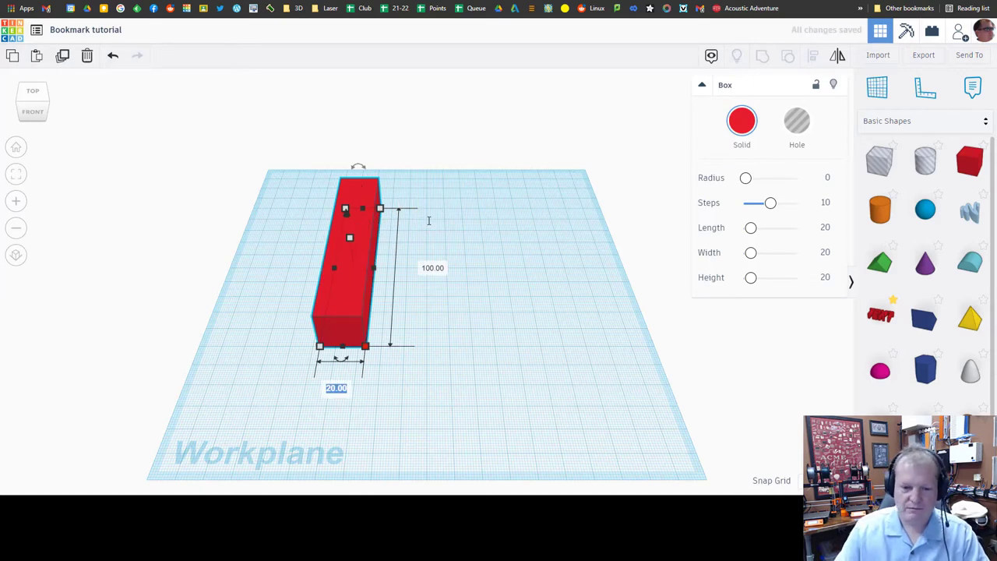
pyautogui.write('20')
pyautogui.press('Return')
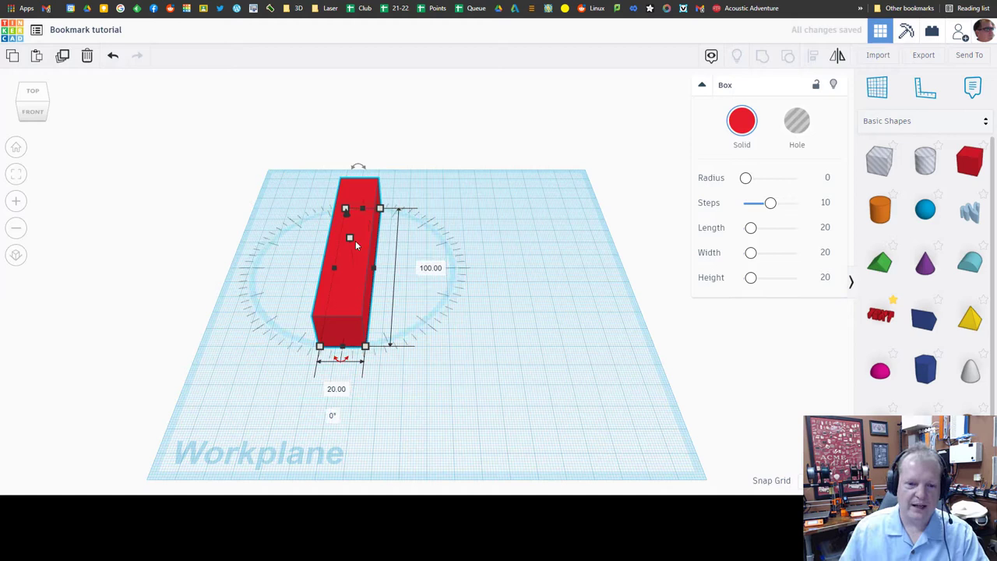
pyautogui.press('Tab')
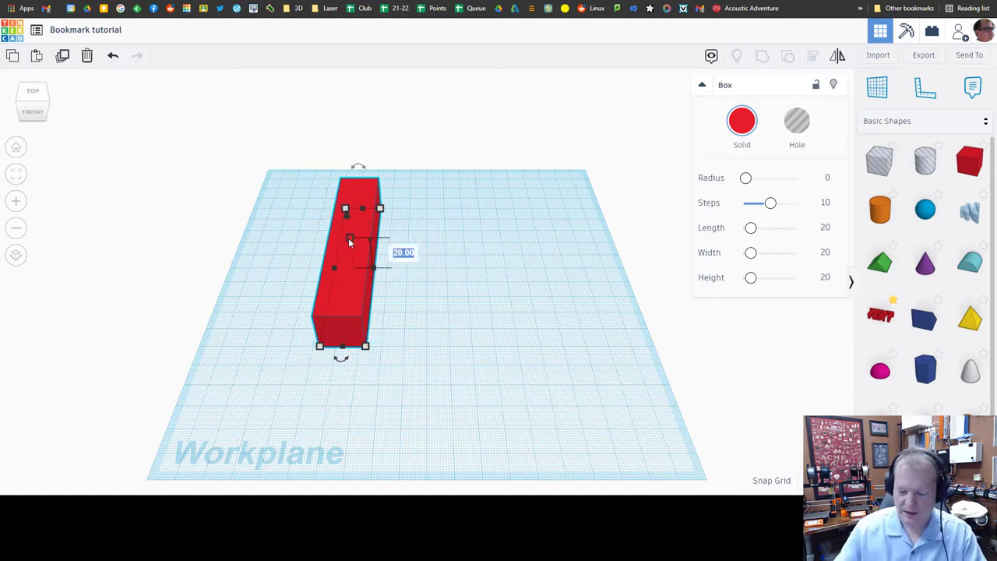
pyautogui.write('1')
pyautogui.press('Return')
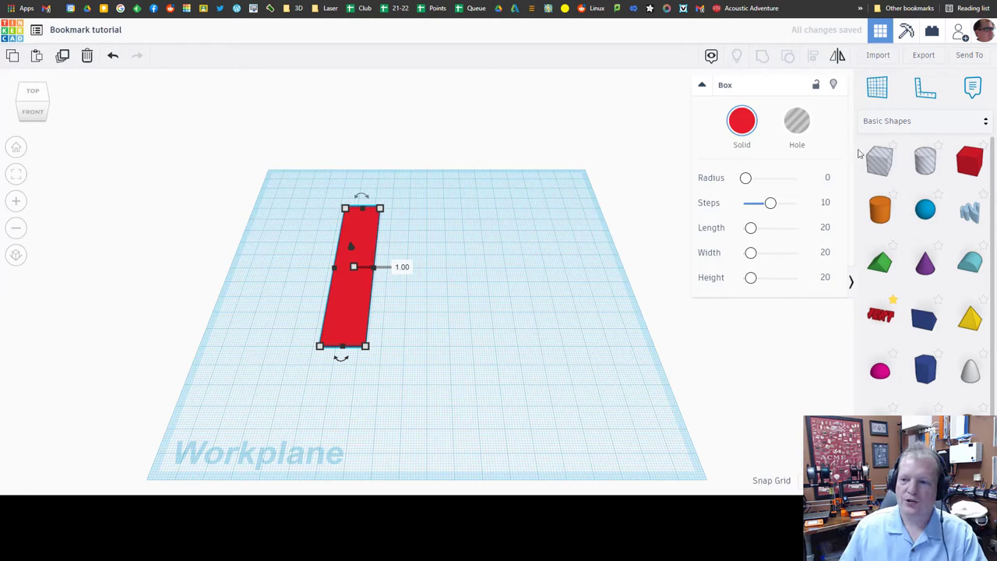
# Step: Place a hole box beside the strip and size it 80 × 2 × 3 mm
pyautogui.moveTo(879, 160); pyautogui.dragTo(427, 269)
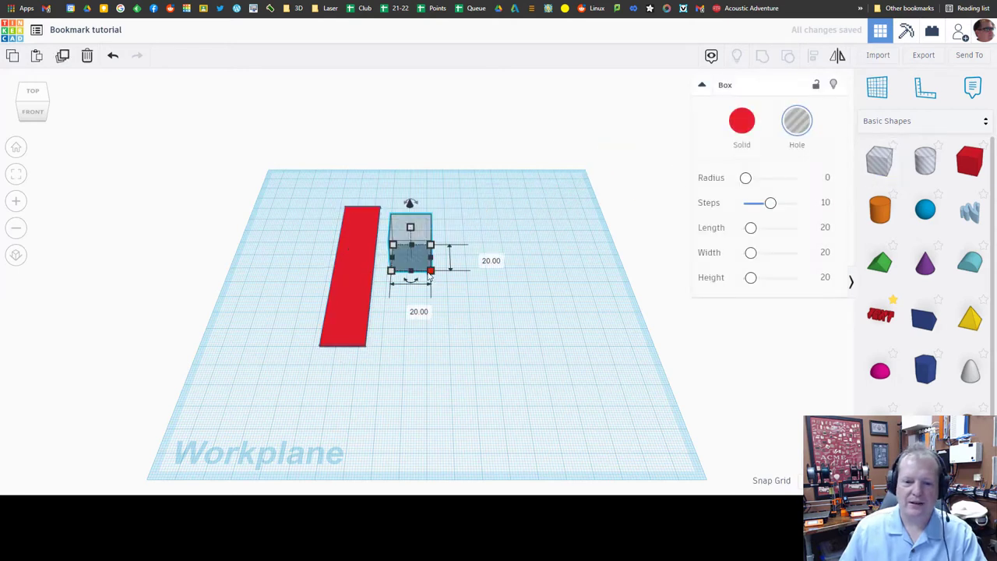
pyautogui.click(481, 258)
pyautogui.write('80')
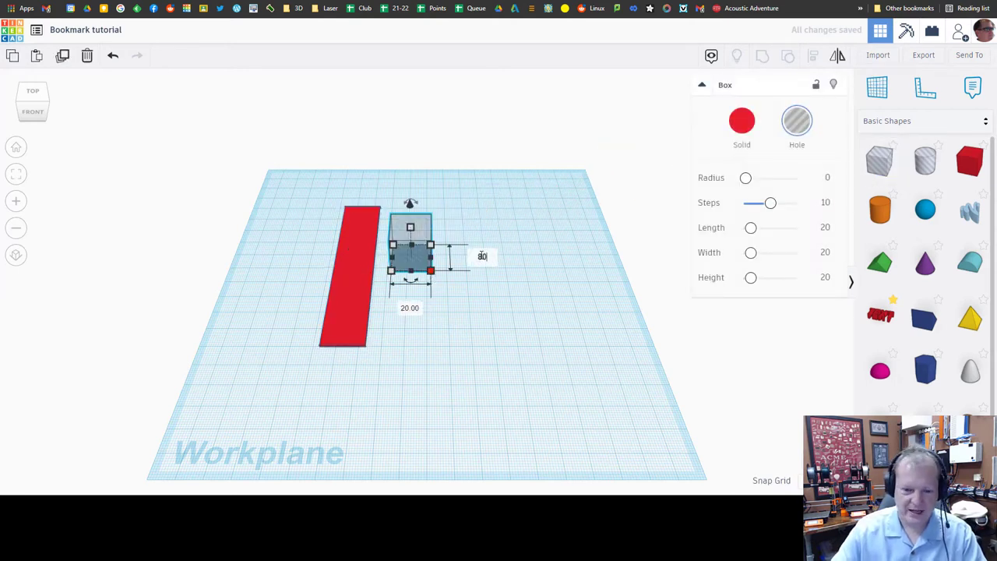
pyautogui.press('Tab')
pyautogui.write('2')
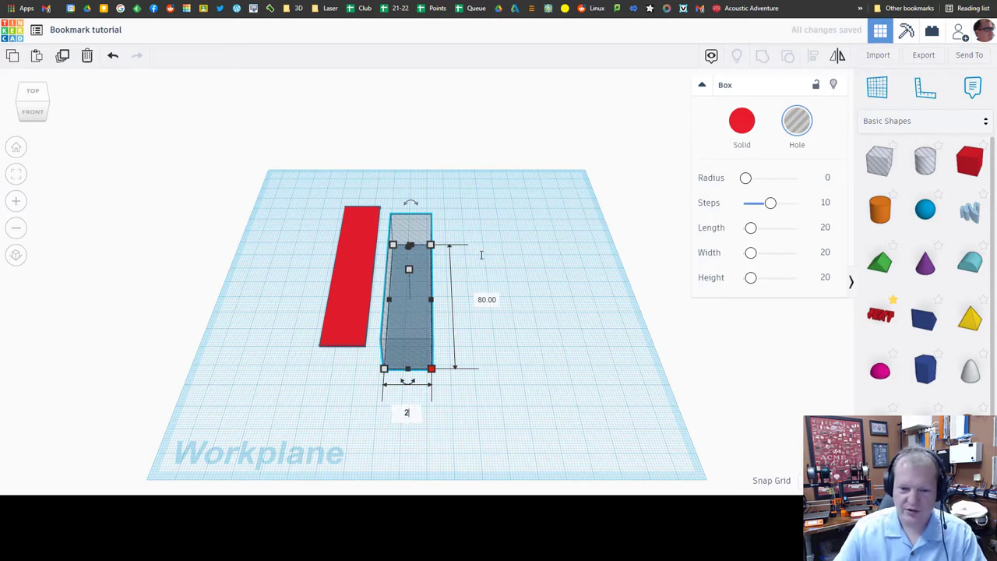
pyautogui.press('Tab')
pyautogui.press('Return')
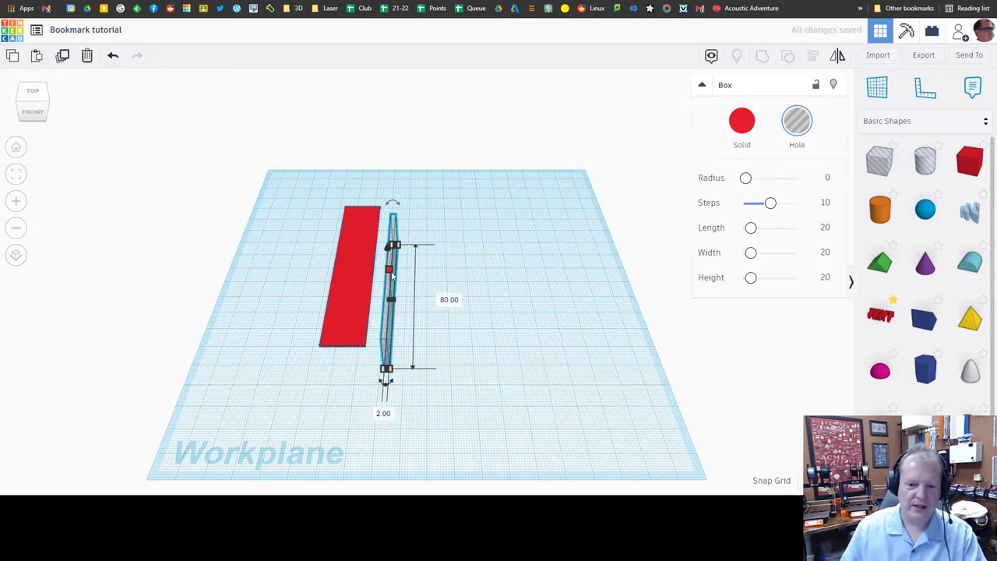
pyautogui.click(440, 285)
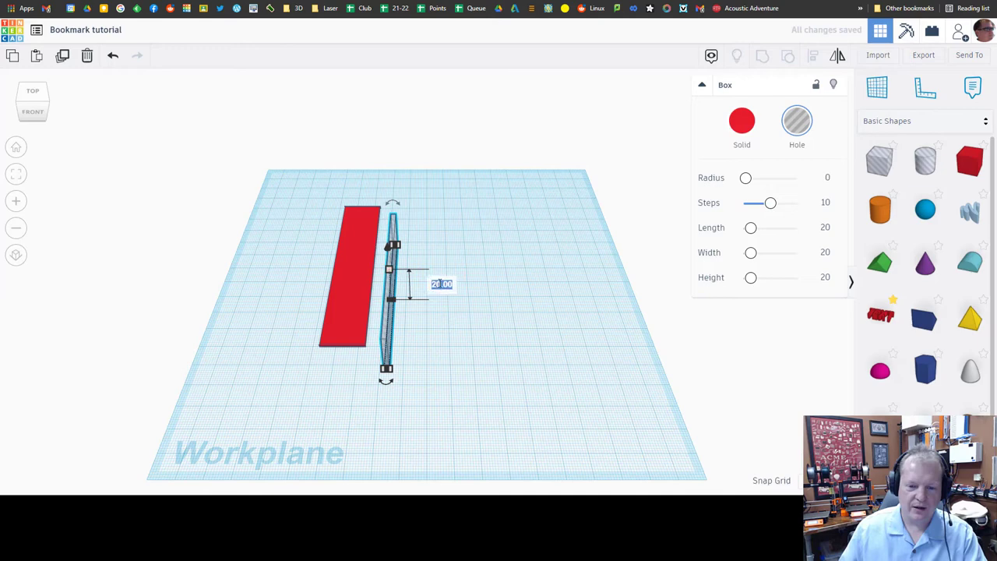
pyautogui.write('3')
pyautogui.press('Return')
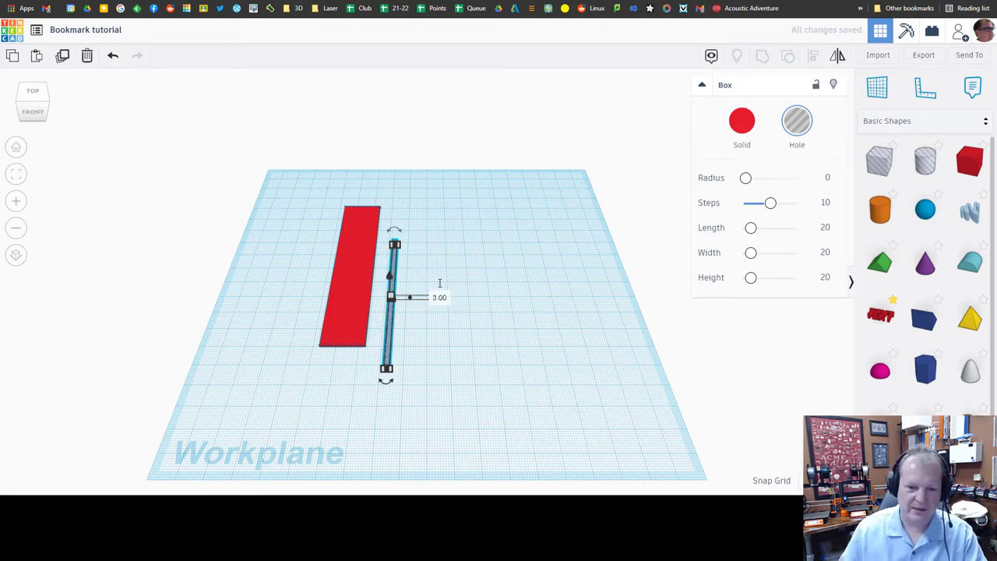
pyautogui.scroll(3, 441, 376)
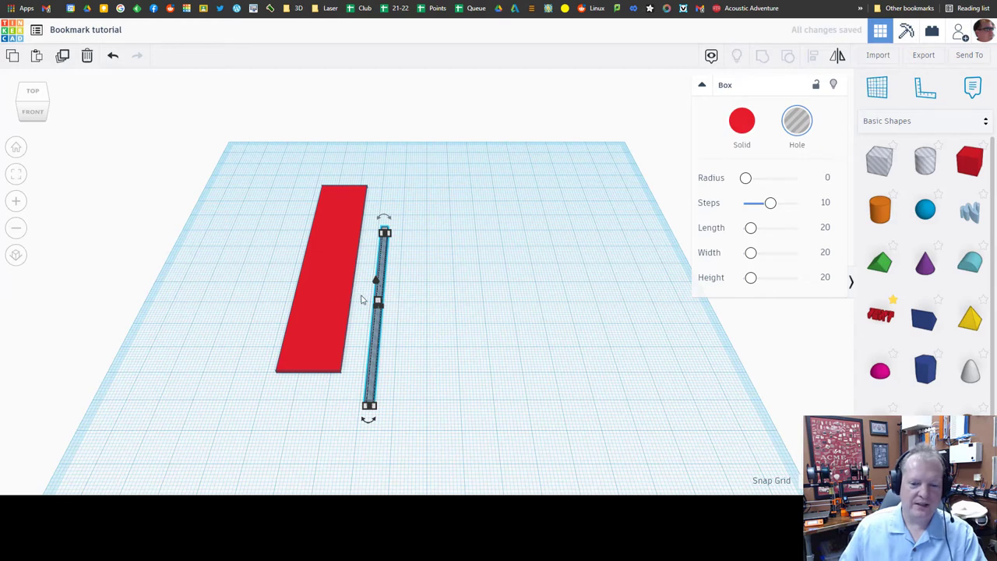
# Step: Duplicate the hole bar, nudge the copy right, and select both bars
pyautogui.hotkey('ctrl', 'd')
pyautogui.press('Right')
pyautogui.press('Right')
pyautogui.press('Right')
pyautogui.press('Right')
pyautogui.press('Right')
pyautogui.press('Right')
pyautogui.press('Right')
pyautogui.press('Right')
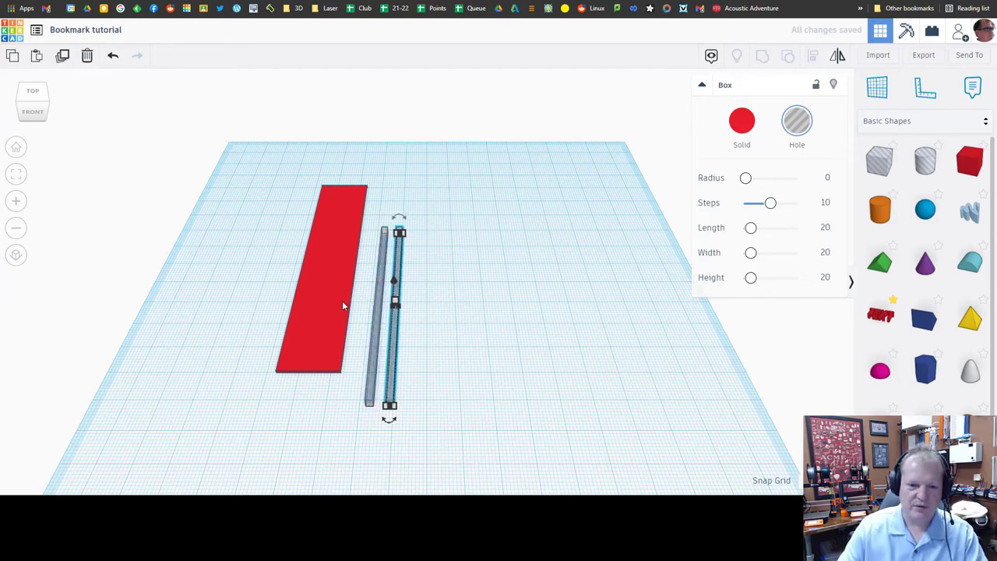
pyautogui.press('Right')
pyautogui.press('Right')
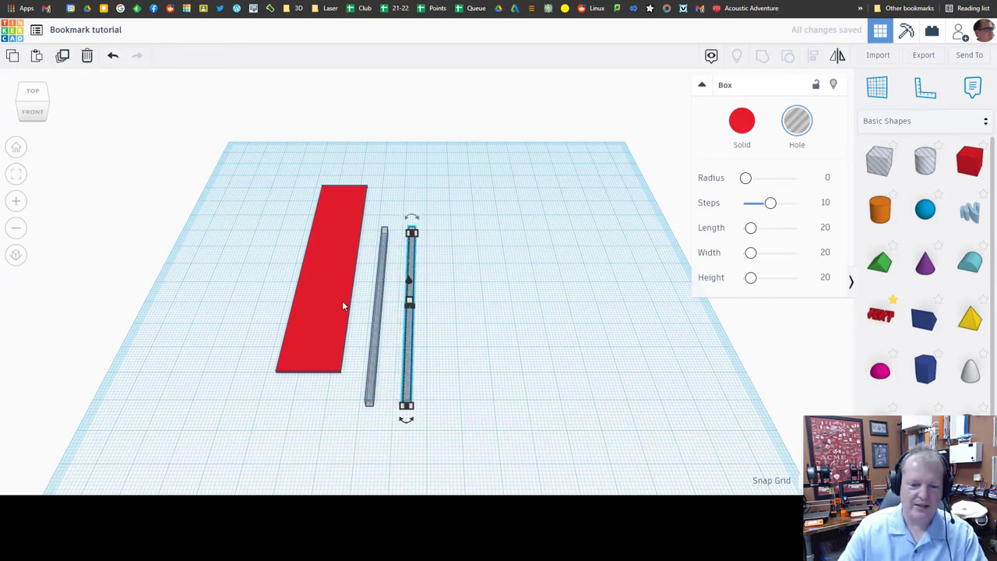
pyautogui.keyDown('shift'); pyautogui.click(371, 335); pyautogui.keyUp('shift')
# Step: Move both hole bars onto the red strip and group them with it
pyautogui.moveTo(412, 366); pyautogui.dragTo(333, 338)
pyautogui.moveTo(349, 345); pyautogui.dragTo(550, 458, button='right')
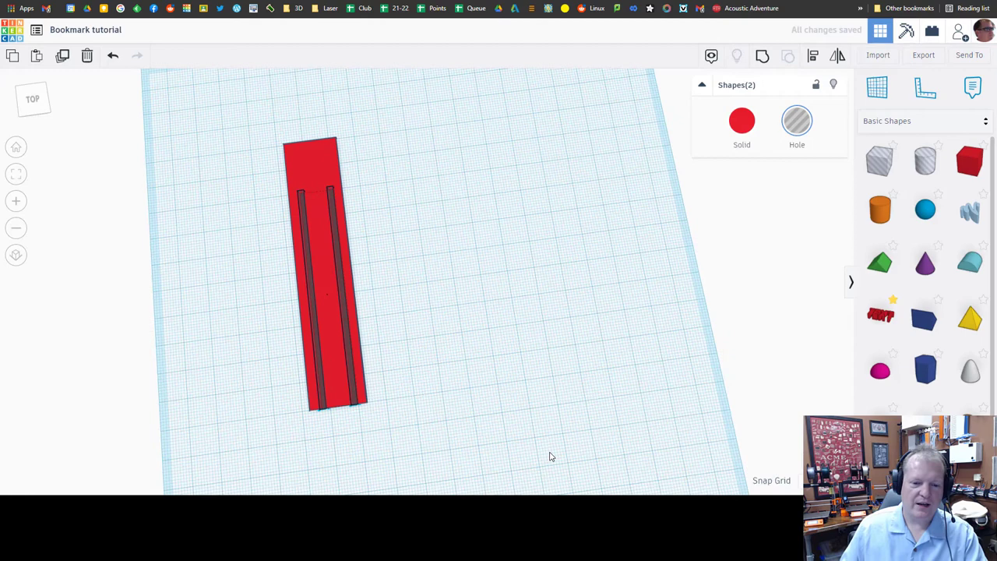
pyautogui.moveTo(259, 270); pyautogui.dragTo(452, 422)
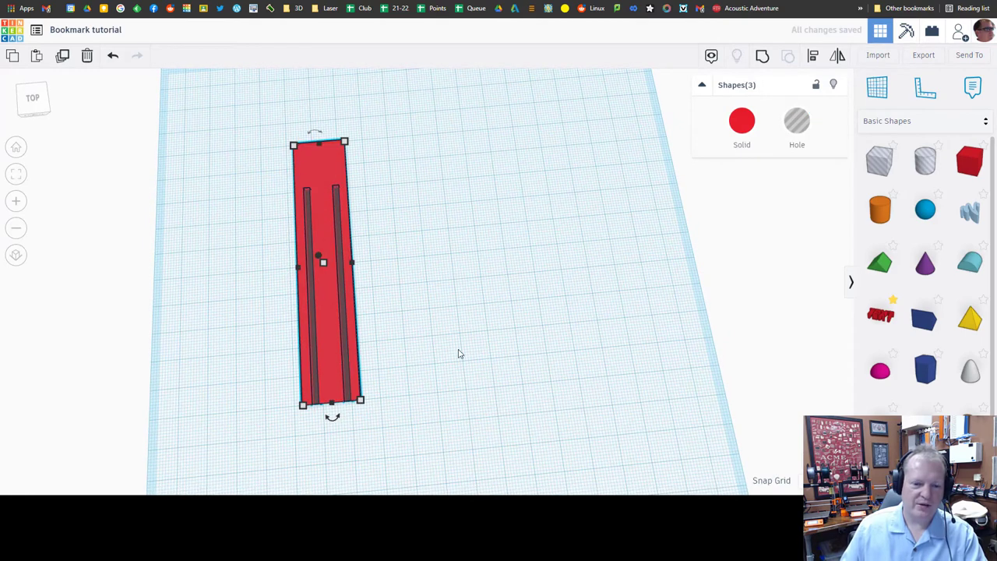
pyautogui.click(476, 369)
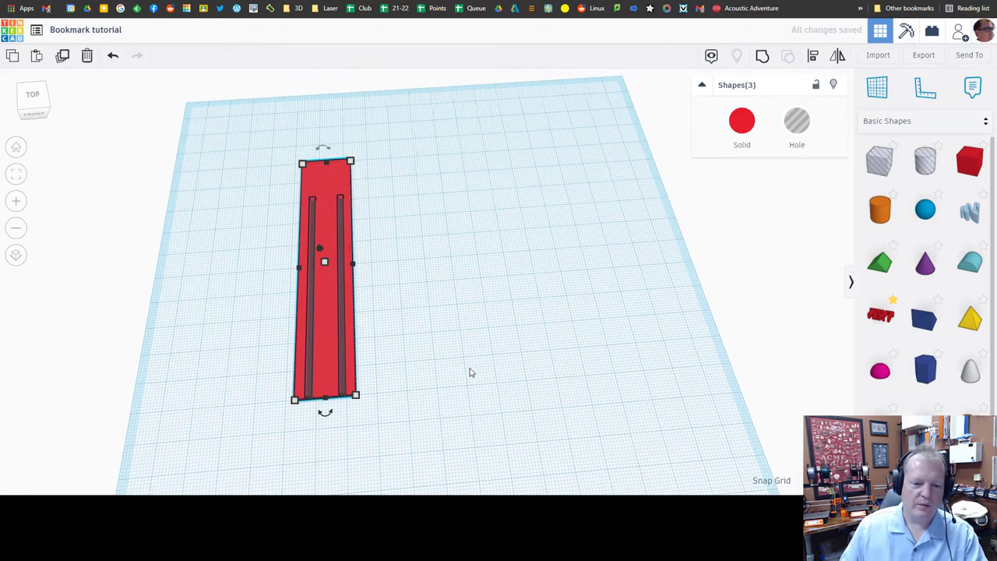
pyautogui.hotkey('ctrl', 'g')
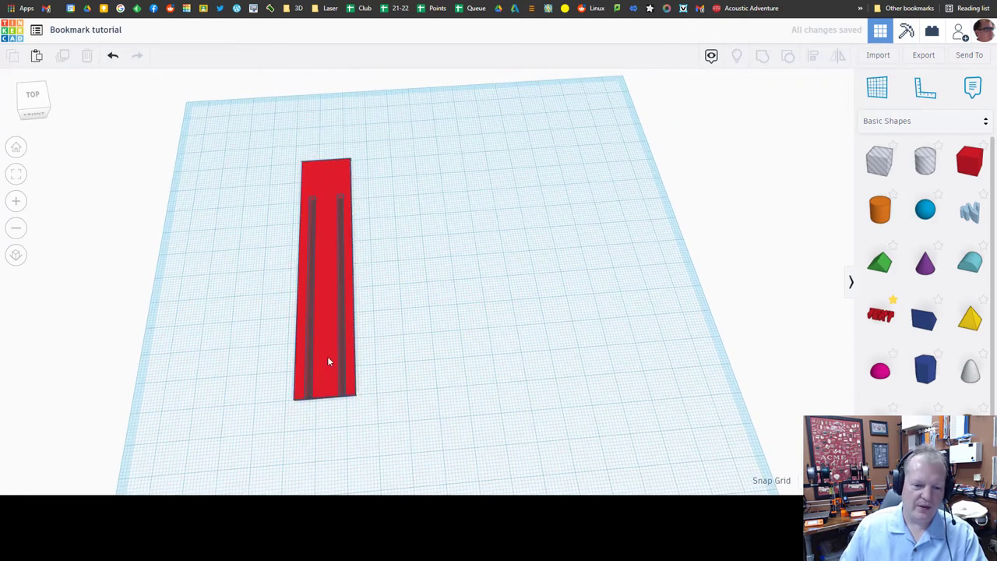
# Step: Pull the bookmark off the holes and group the two hole bars together
pyautogui.click(327, 362)
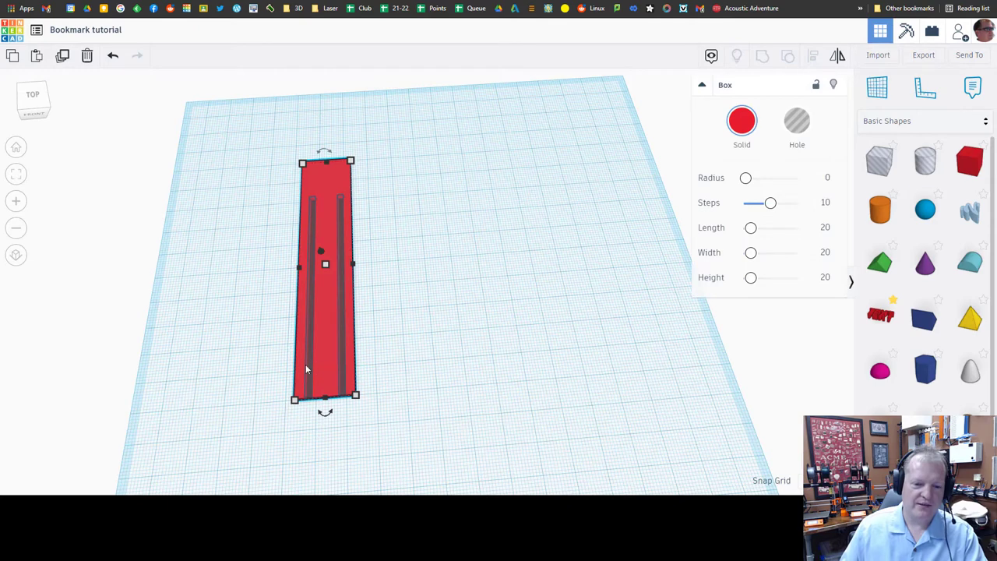
pyautogui.moveTo(327, 363); pyautogui.dragTo(396, 368)
pyautogui.click(304, 345)
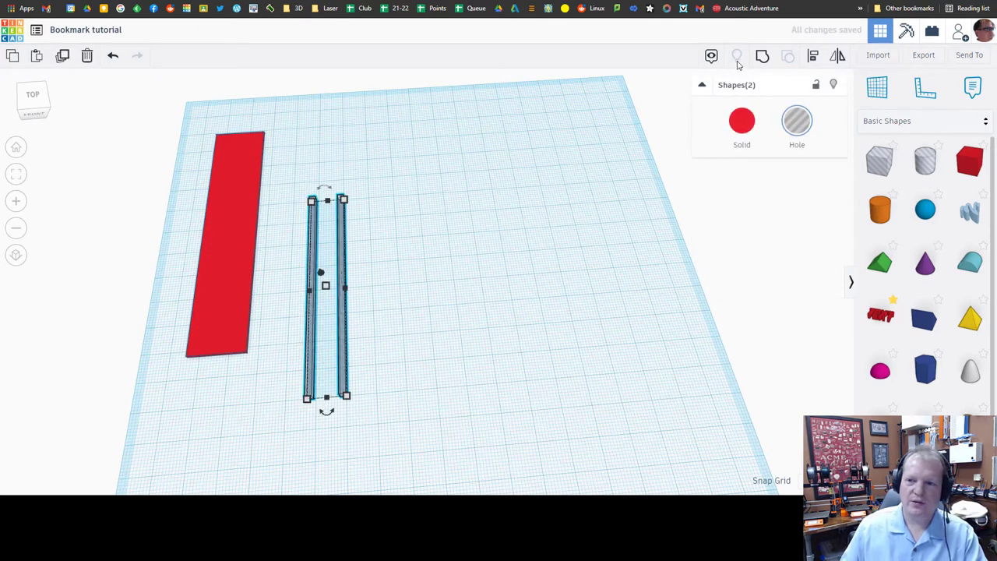
pyautogui.click(762, 56)
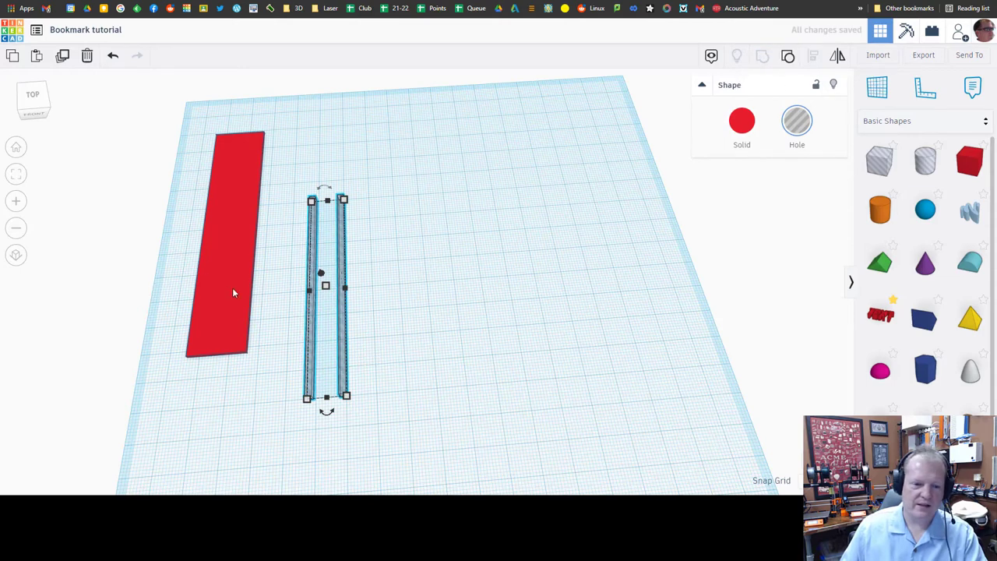
# Step: Centre the grouped holes across the bookmark with Align, then group them into one shape
pyautogui.moveTo(232, 288); pyautogui.dragTo(326, 317)
pyautogui.moveTo(254, 314); pyautogui.dragTo(447, 441)
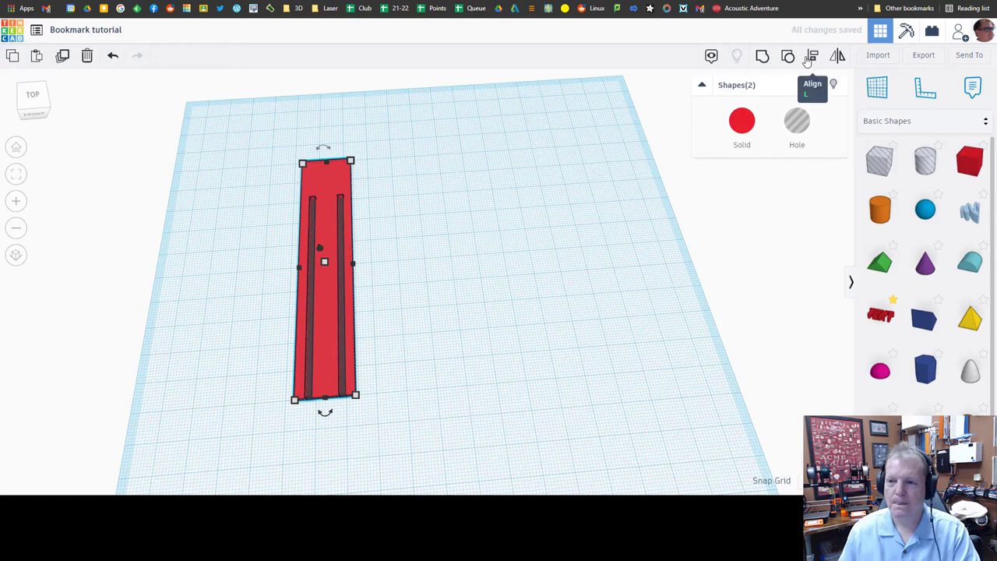
pyautogui.click(813, 56)
pyautogui.click(325, 414)
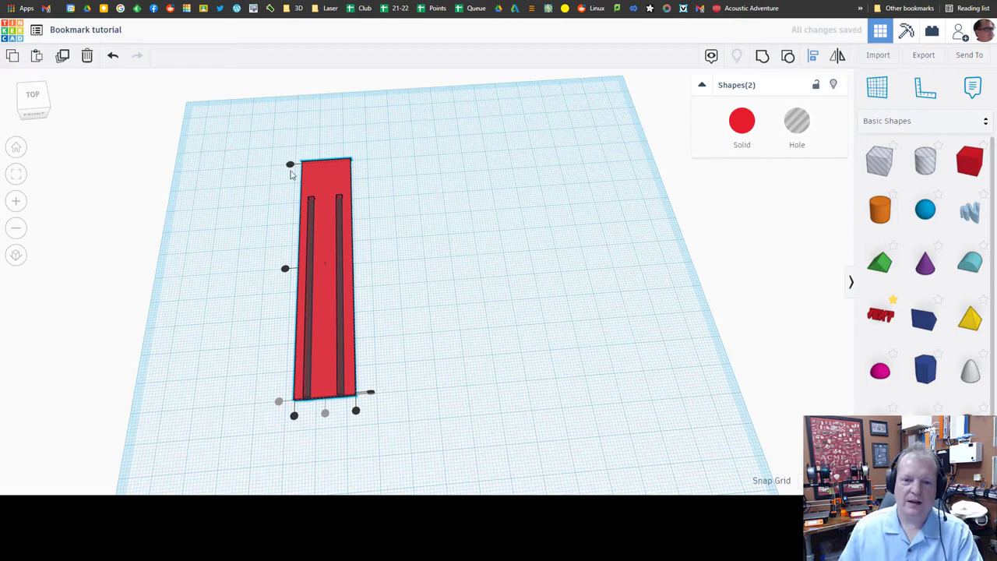
pyautogui.click(762, 56)
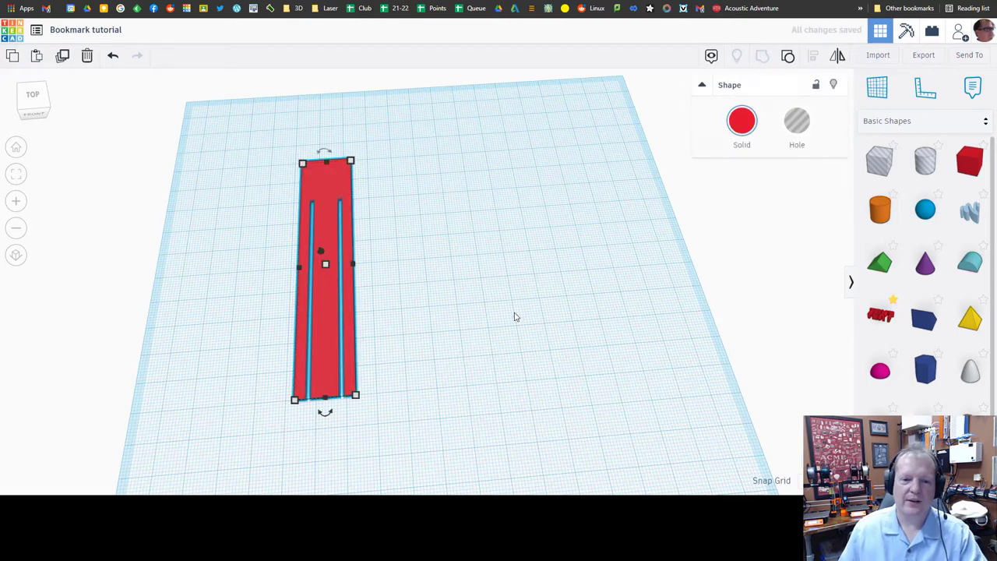
# Step: Place a cylinder hole and a red box on the workplane beside the bookmark
pyautogui.click(480, 328)
pyautogui.moveTo(481, 328); pyautogui.dragTo(425, 324, button='right')
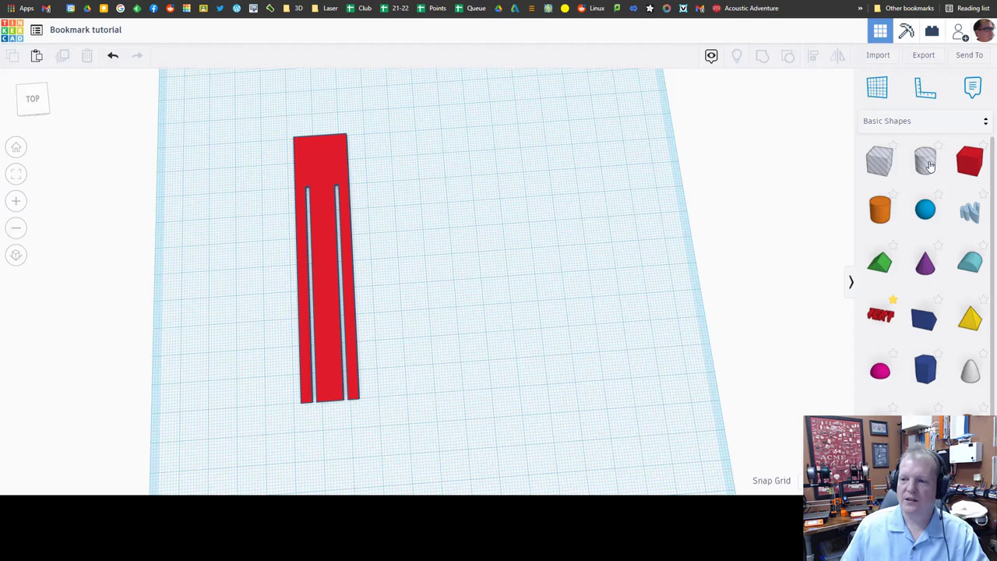
pyautogui.moveTo(925, 172); pyautogui.dragTo(503, 191)
pyautogui.moveTo(969, 160); pyautogui.dragTo(425, 187)
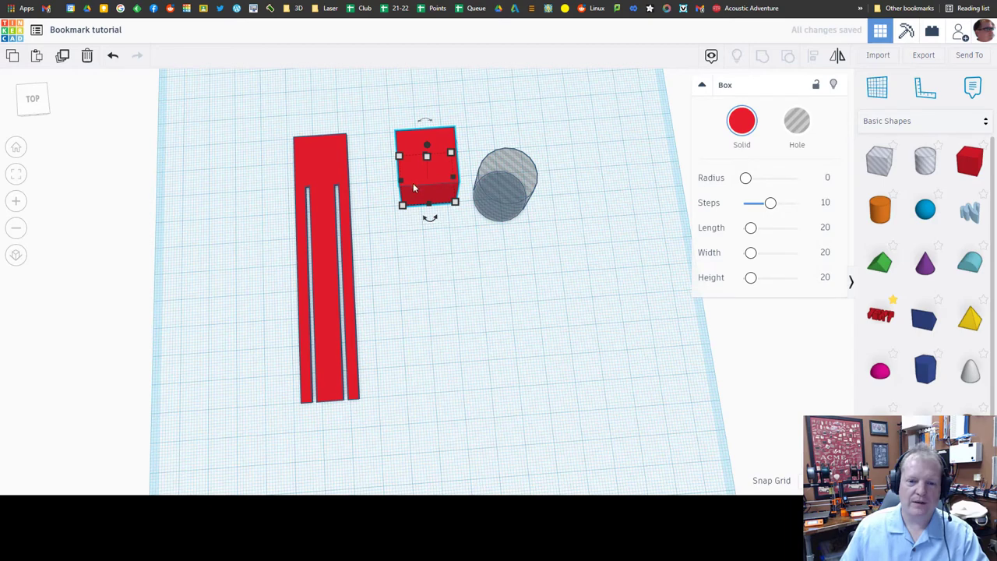
# Step: Set the red box's length and width to 10 mm each
pyautogui.click(339, 141)
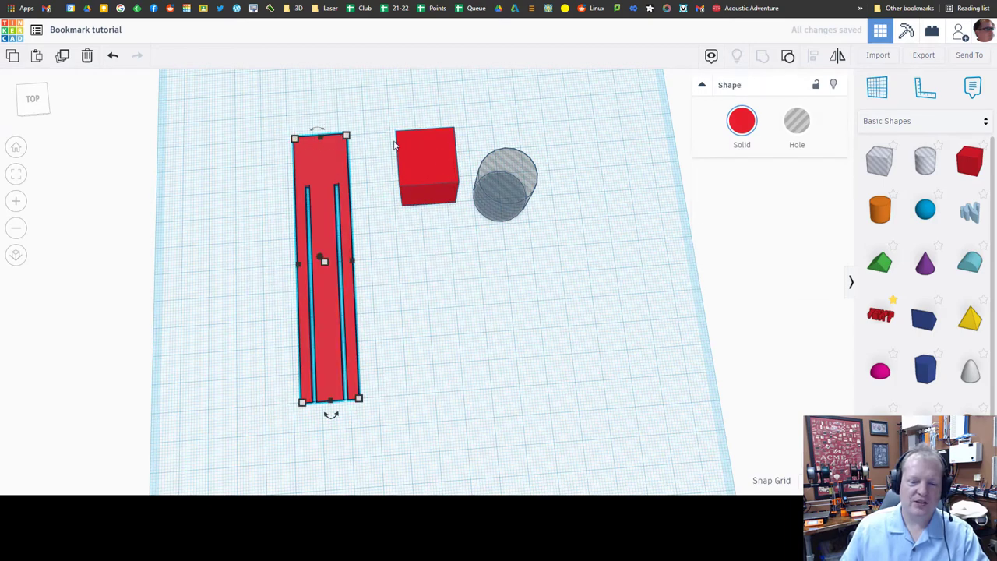
pyautogui.click(436, 163)
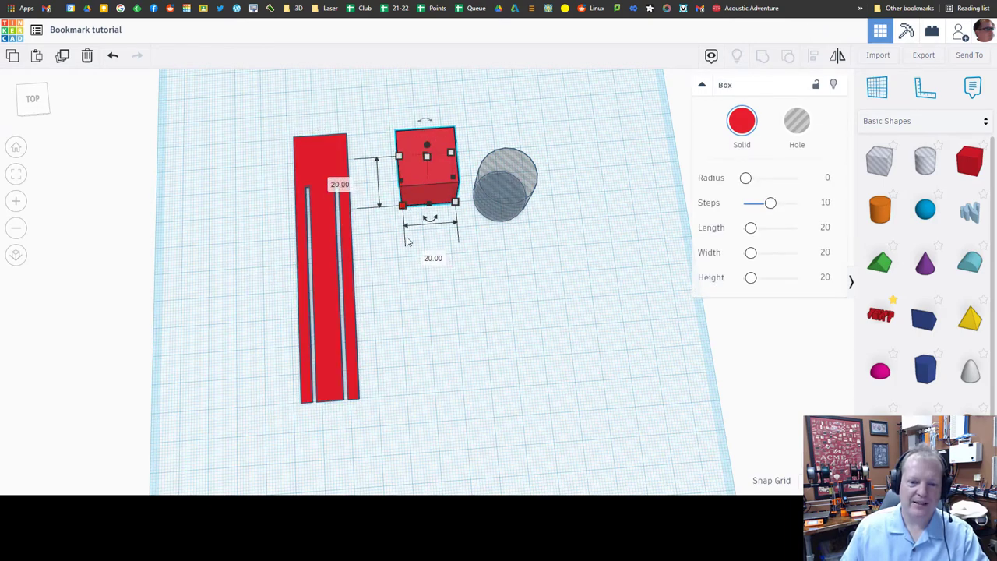
pyautogui.click(339, 184)
pyautogui.write('10')
pyautogui.press('Tab')
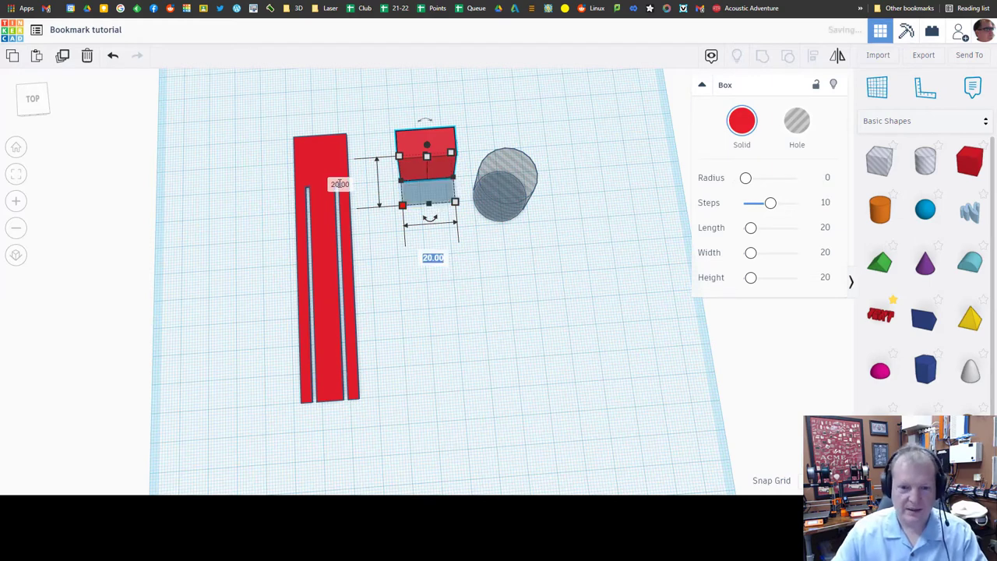
pyautogui.write('10')
pyautogui.press('Tab')
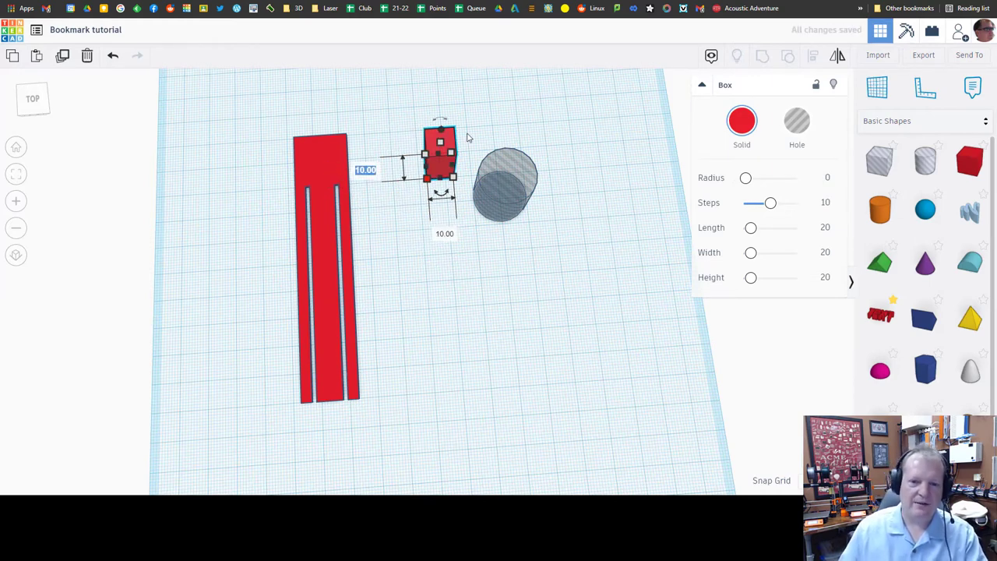
pyautogui.click(443, 134)
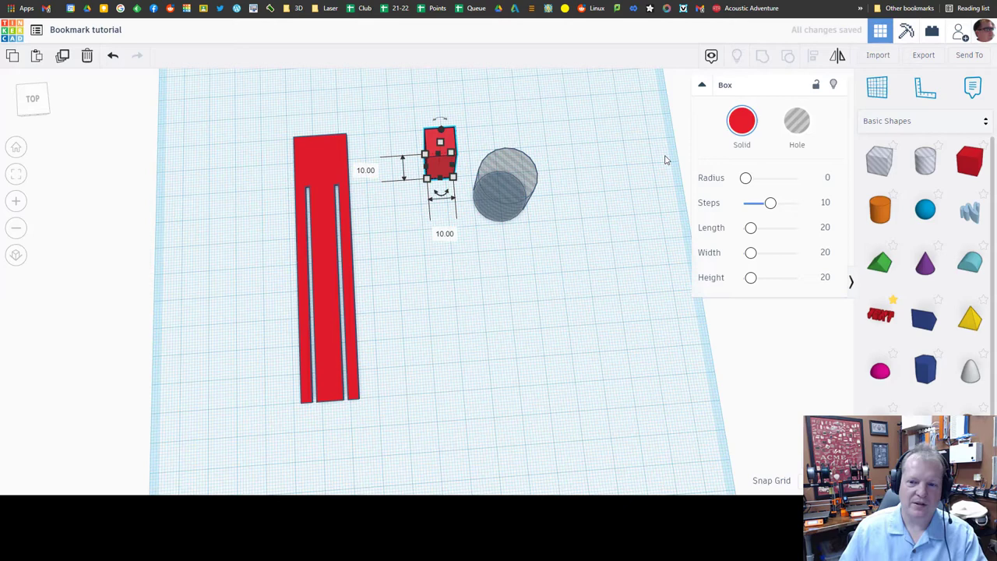
# Step: Make the cylinder hole smooth by raising its Sides to 64
pyautogui.click(507, 183)
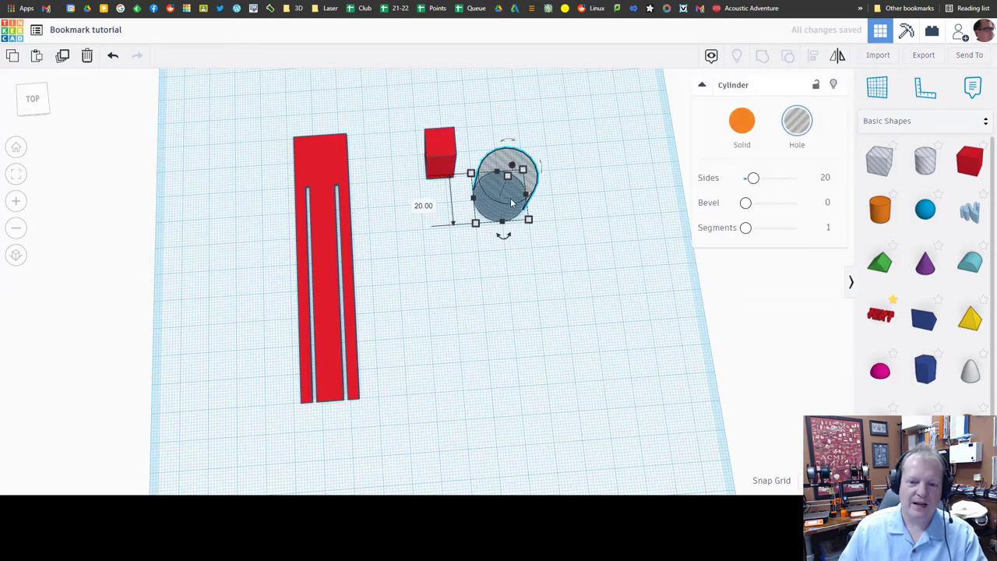
pyautogui.moveTo(753, 185); pyautogui.dragTo(719, 183)
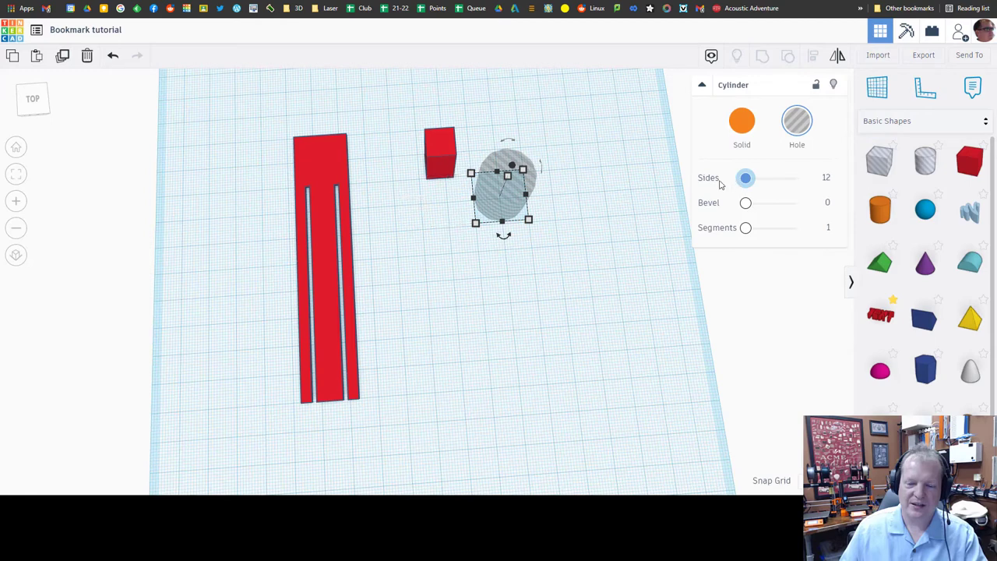
pyautogui.scroll(1, 544, 223)
pyautogui.scroll(2, 612, 202)
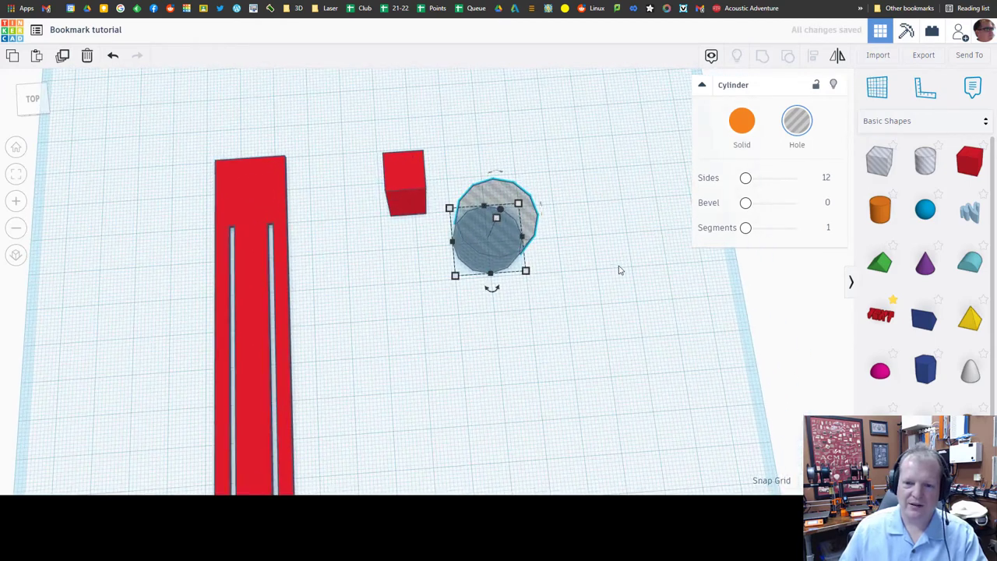
pyautogui.moveTo(749, 180); pyautogui.dragTo(881, 165)
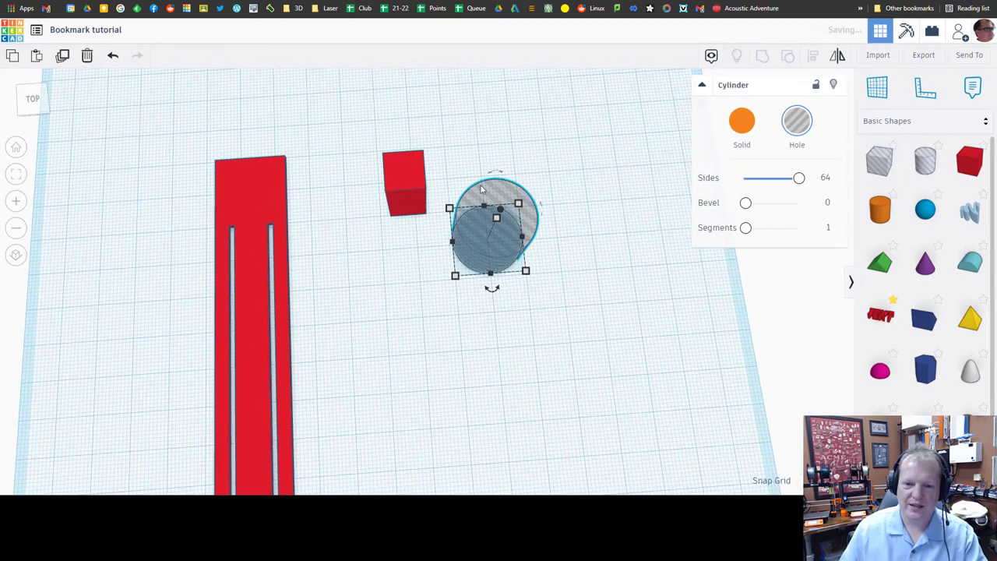
# Step: Push the cylinder hole over the 10 mm box's corner and group the two
pyautogui.moveTo(500, 258); pyautogui.dragTo(424, 185)
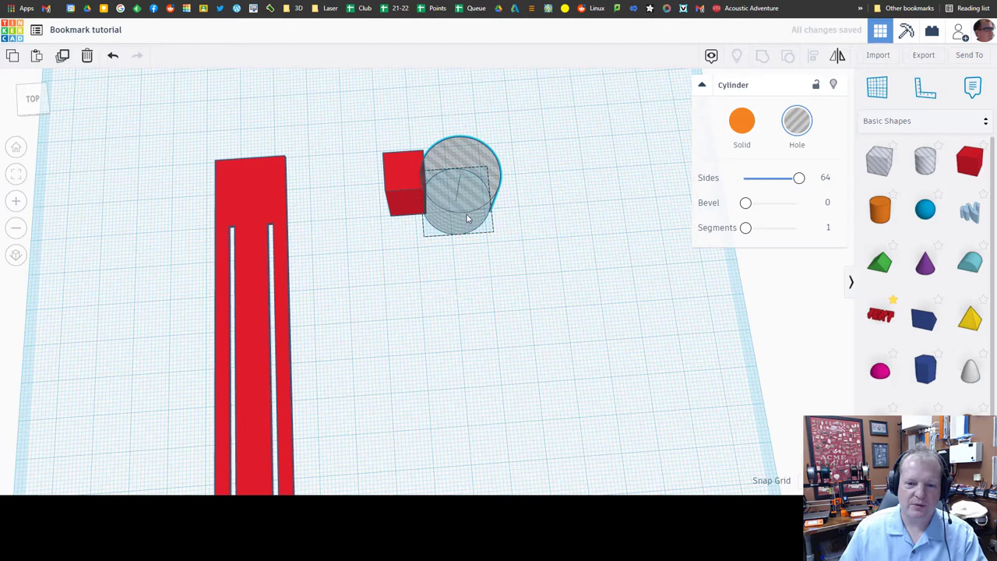
pyautogui.moveTo(466, 214); pyautogui.dragTo(452, 219)
pyautogui.moveTo(349, 128); pyautogui.dragTo(402, 171)
pyautogui.moveTo(480, 235); pyautogui.dragTo(535, 283)
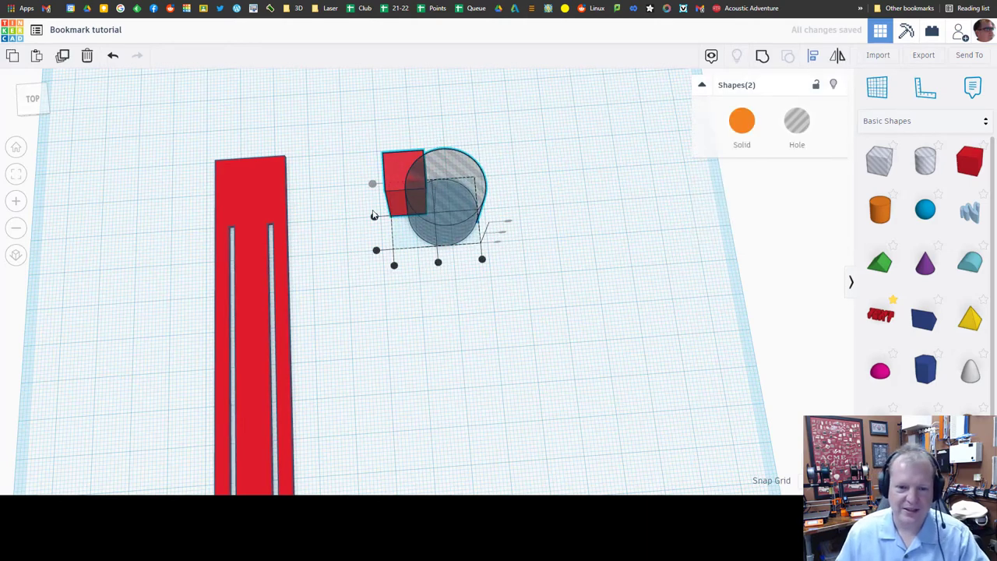
pyautogui.click(374, 188)
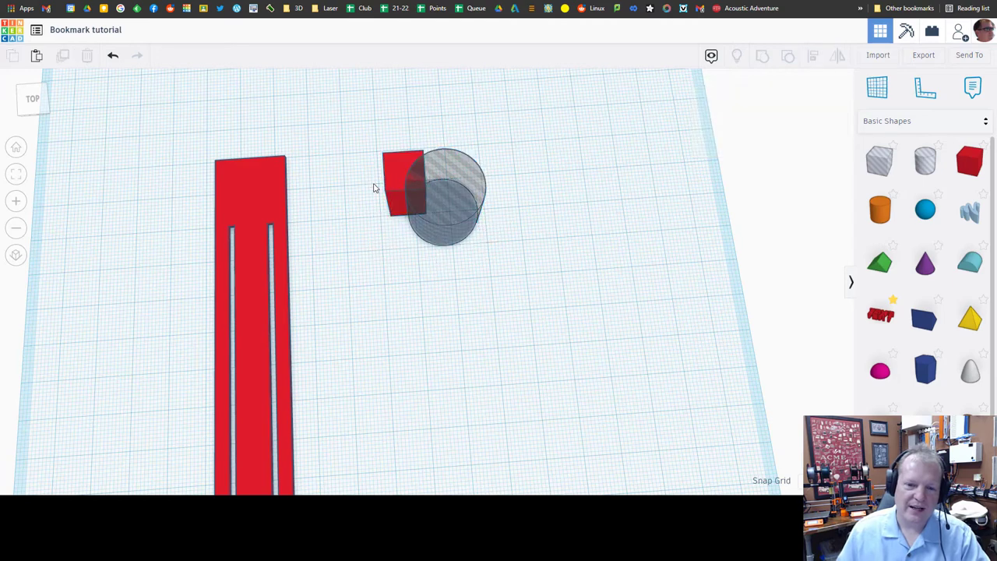
pyautogui.moveTo(363, 167); pyautogui.dragTo(553, 305)
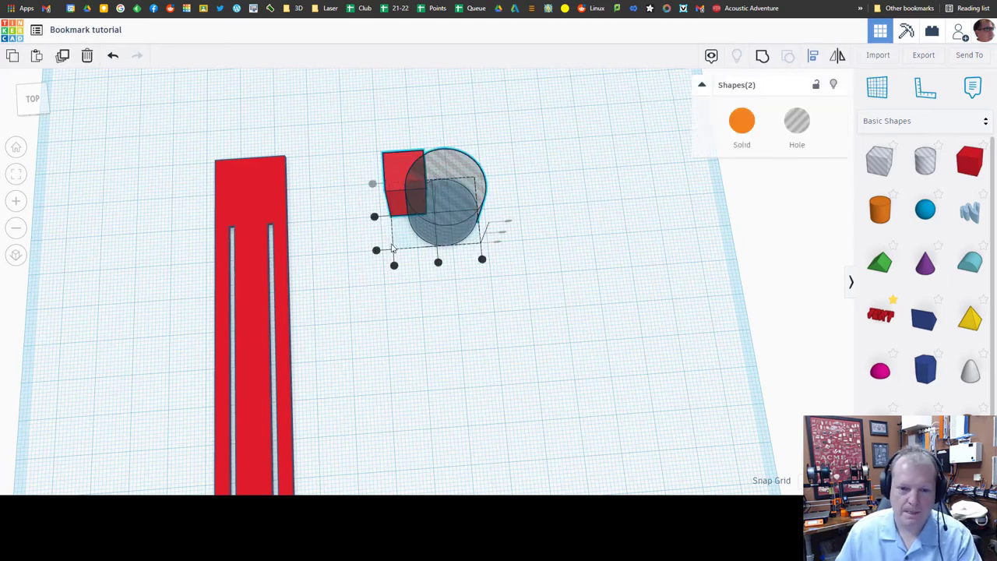
pyautogui.hotkey('ctrl', 'z')
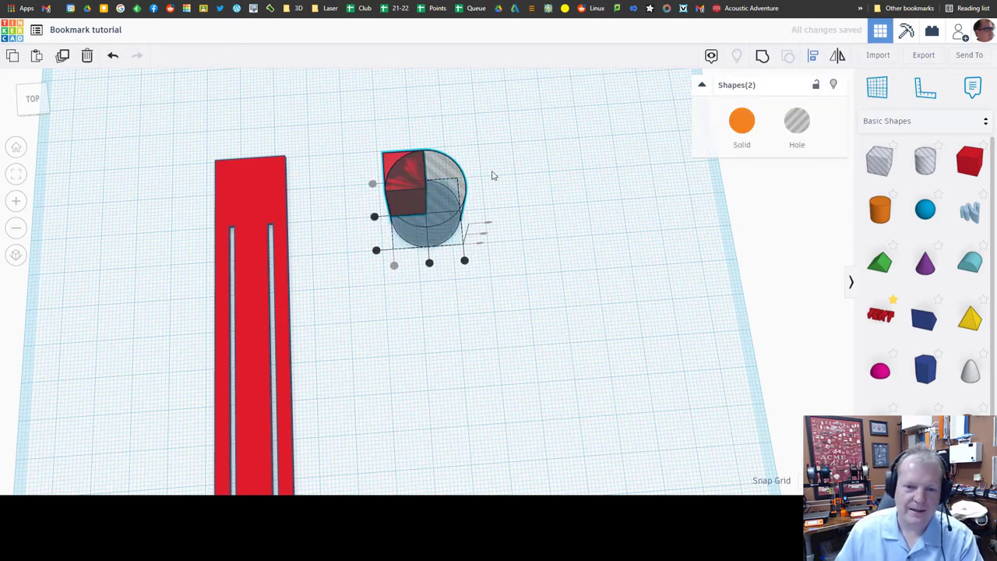
pyautogui.moveTo(491, 175); pyautogui.dragTo(547, 288, button='right')
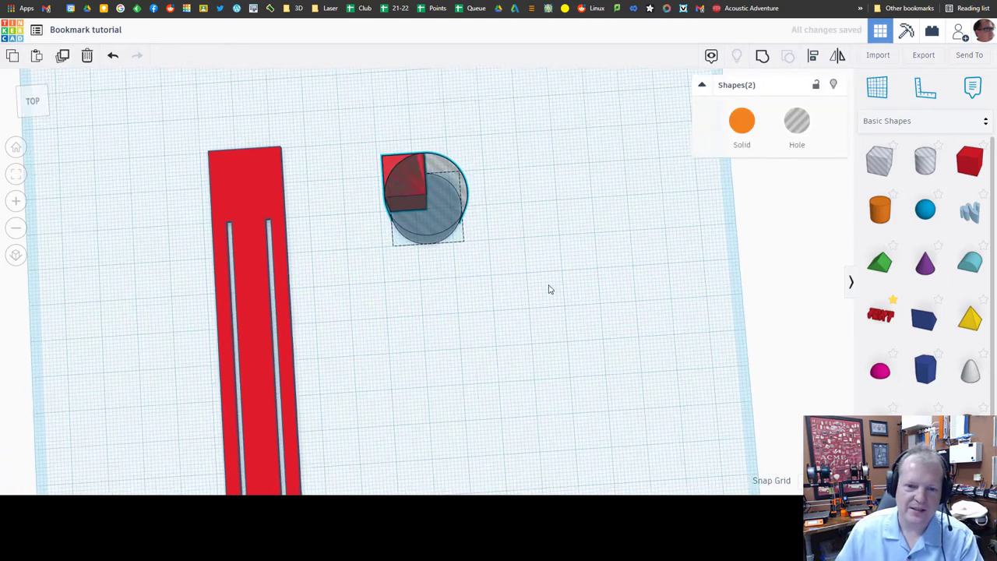
pyautogui.click(762, 58)
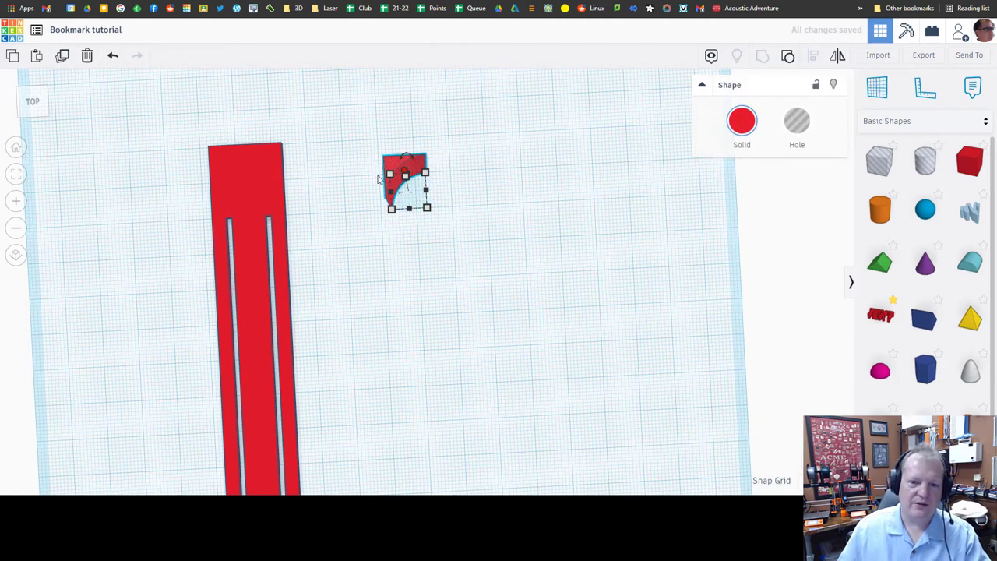
# Step: Make the corner piece a hole, place it on the bookmark's top, and mirror it horizontally
pyautogui.click(796, 122)
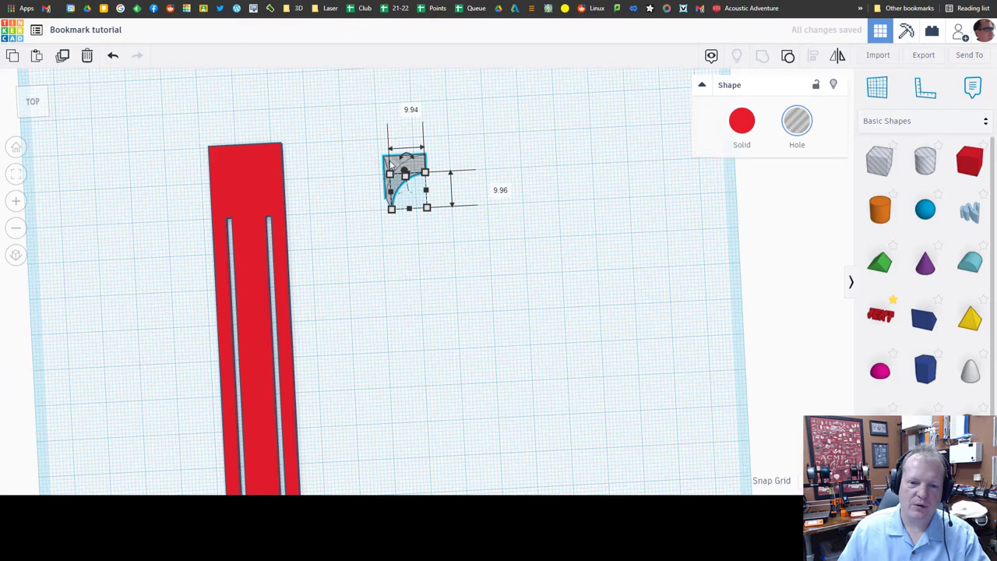
pyautogui.moveTo(399, 167); pyautogui.dragTo(187, 136)
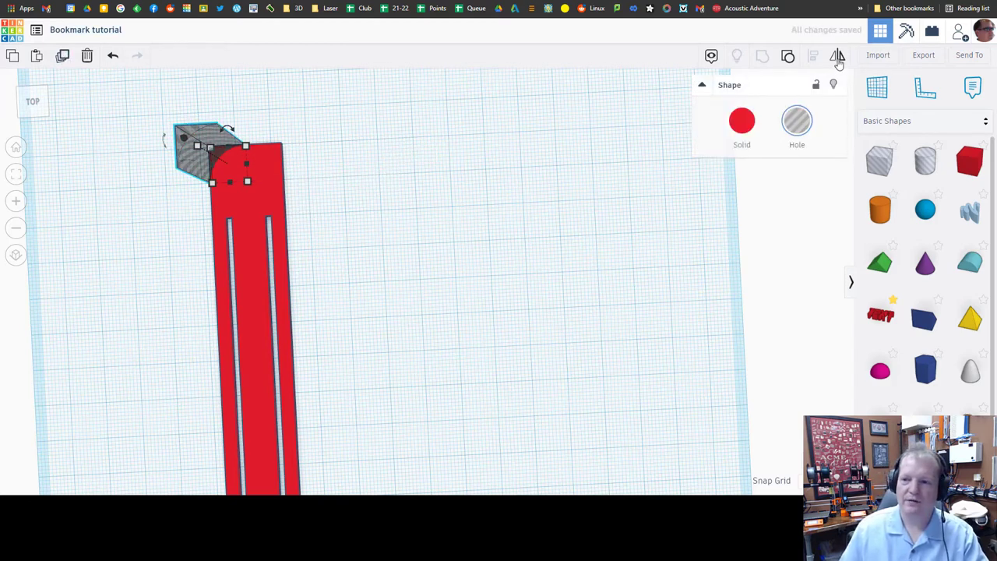
pyautogui.click(838, 60)
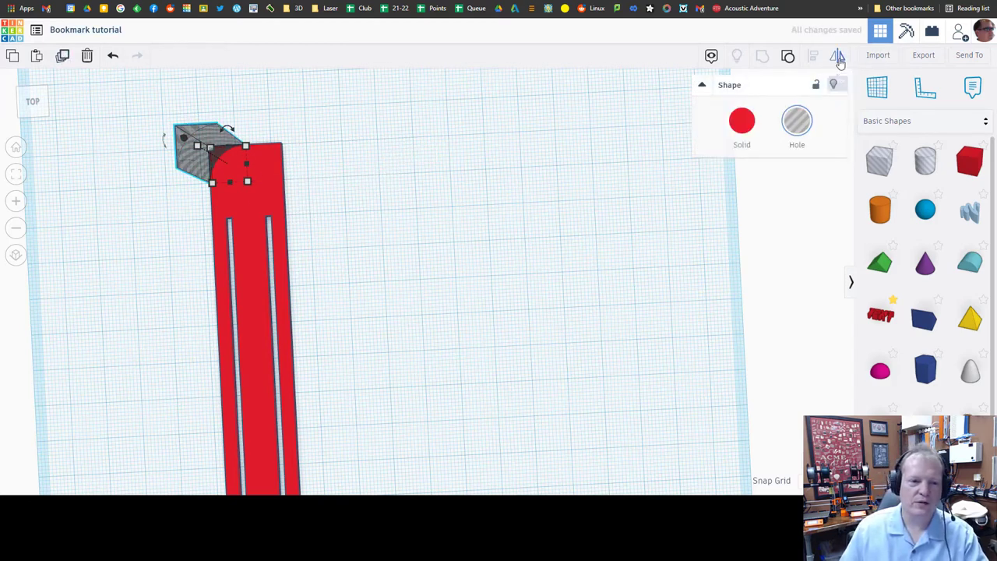
pyautogui.click(234, 200)
pyautogui.moveTo(231, 156); pyautogui.dragTo(268, 163)
# Step: Select the bookmark with the corner hole, align them, and group the hole into the bookmark
pyautogui.moveTo(339, 175); pyautogui.dragTo(127, 152, button='right')
pyautogui.click(144, 151)
pyautogui.moveTo(190, 180); pyautogui.dragTo(215, 224)
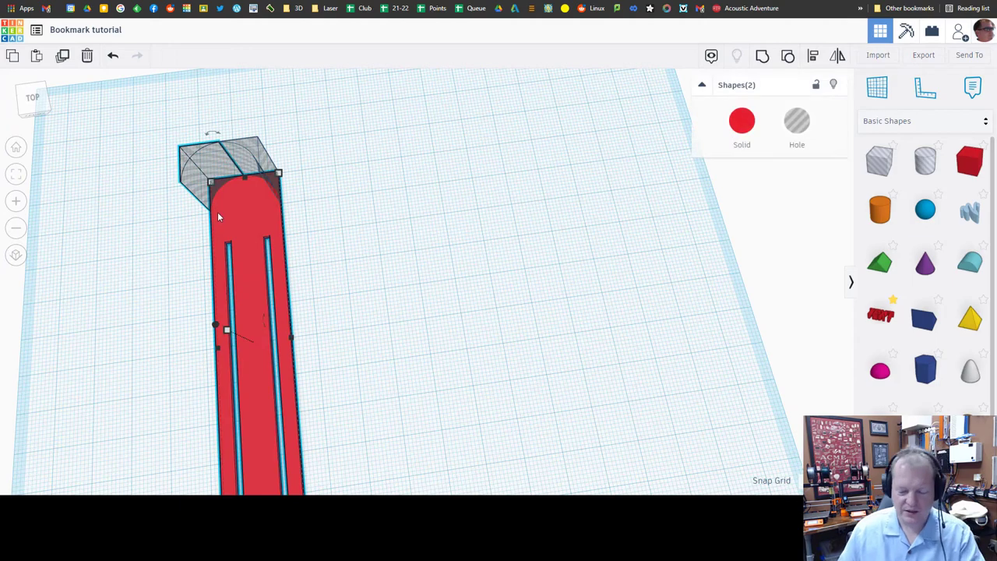
pyautogui.press('l')
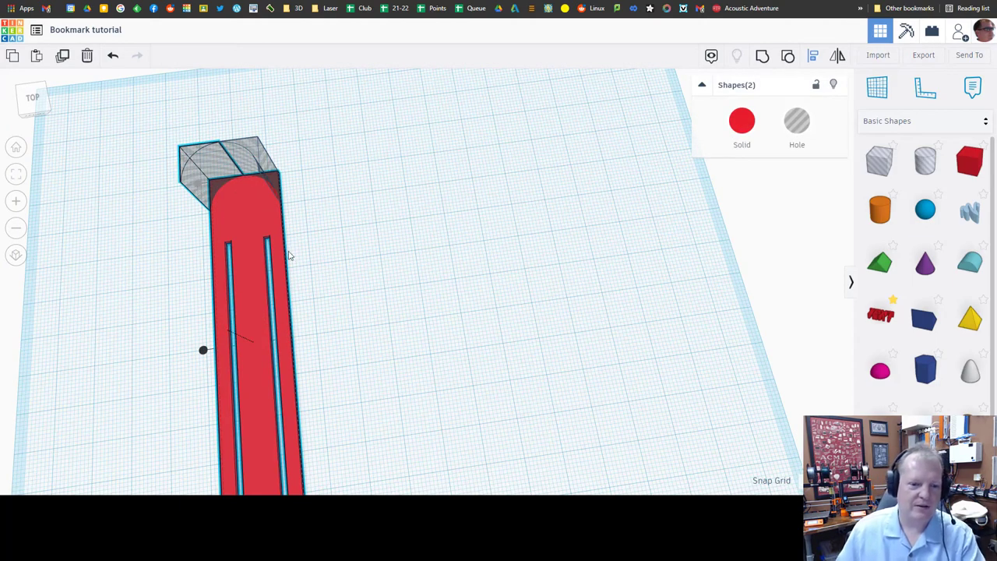
pyautogui.scroll(-5, 288, 257)
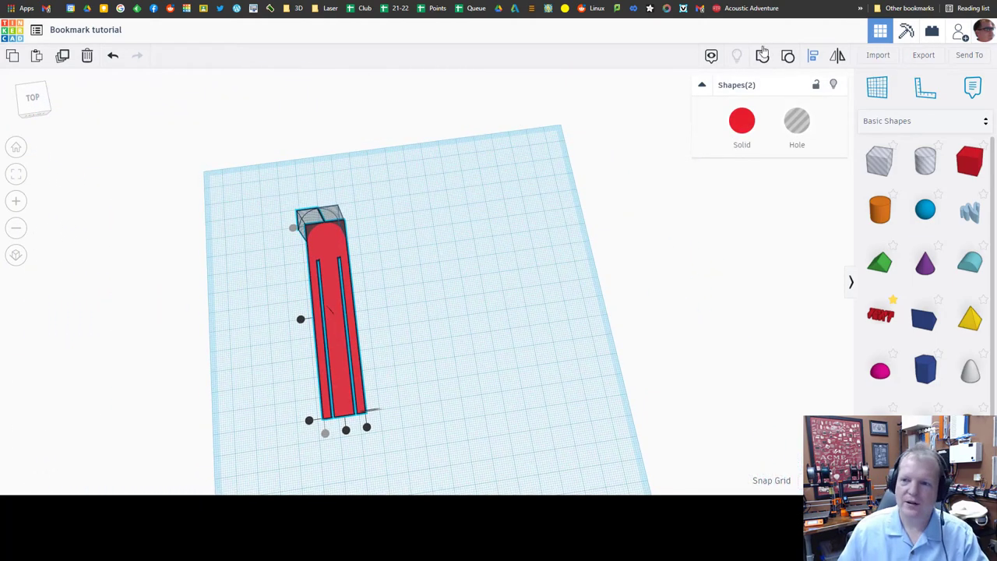
pyautogui.click(762, 55)
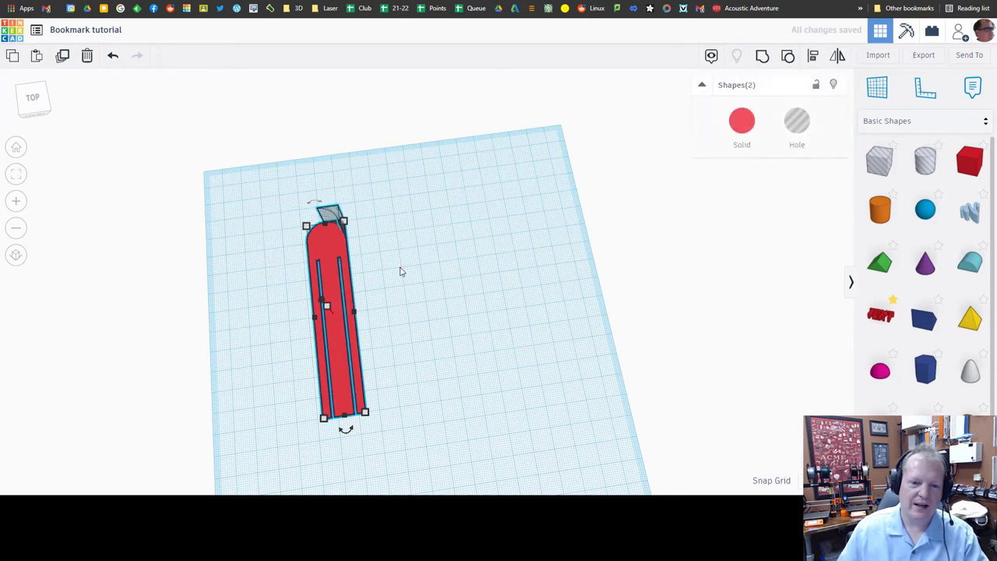
pyautogui.hotkey('ctrl', 'shift', 'g')
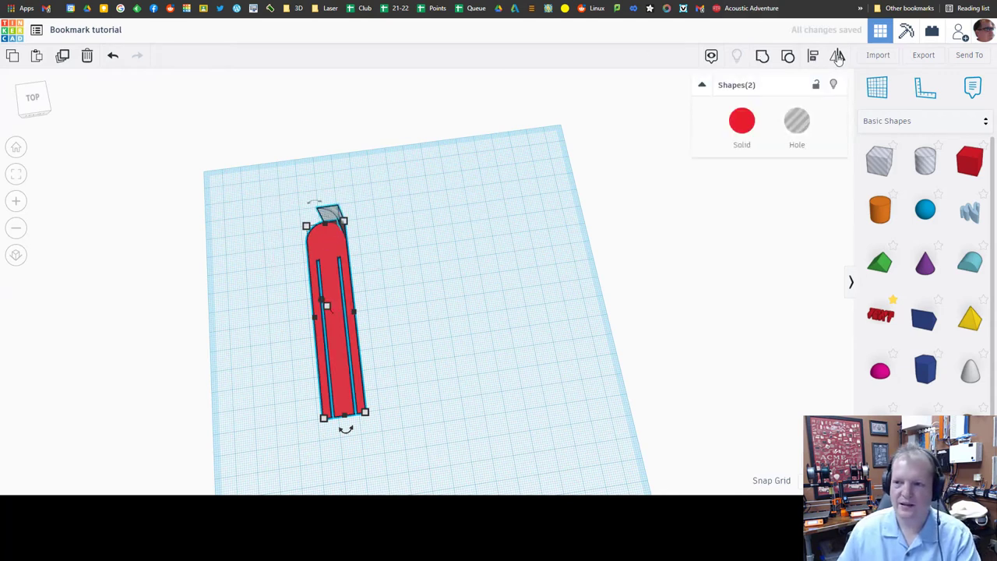
pyautogui.click(812, 56)
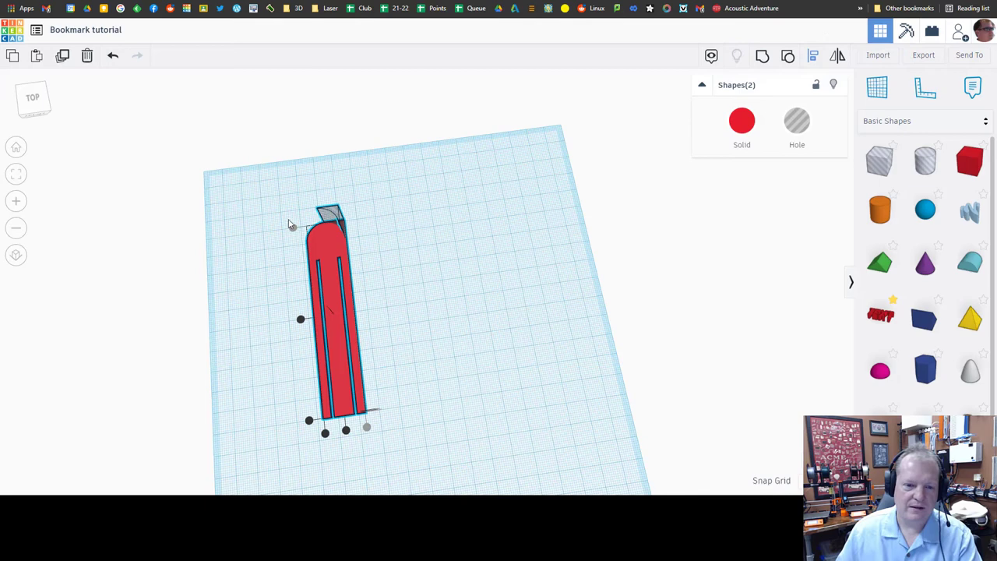
pyautogui.moveTo(269, 188); pyautogui.dragTo(468, 305)
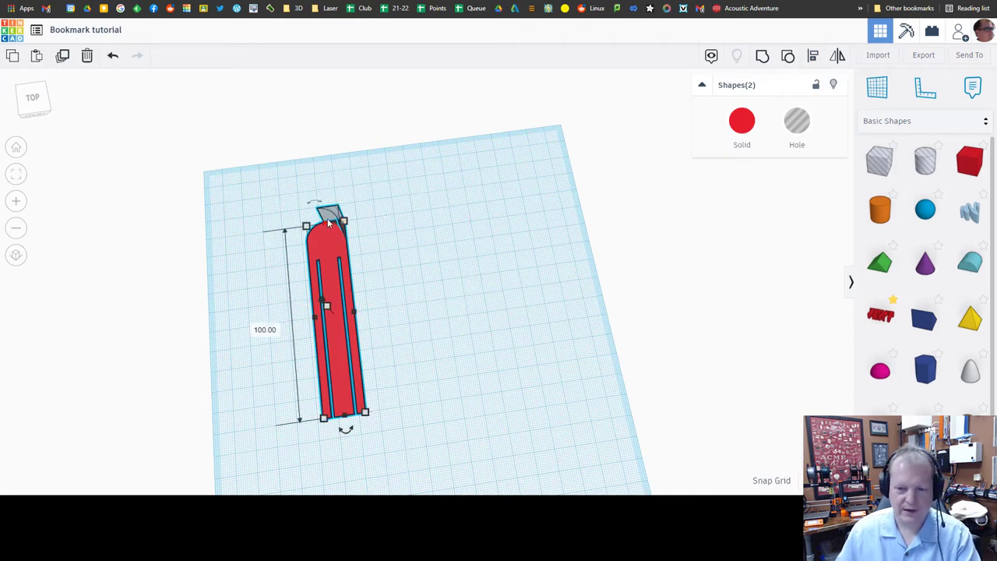
pyautogui.click(763, 56)
pyautogui.moveTo(478, 305); pyautogui.dragTo(374, 284, button='right')
pyautogui.scroll(-2, 374, 283)
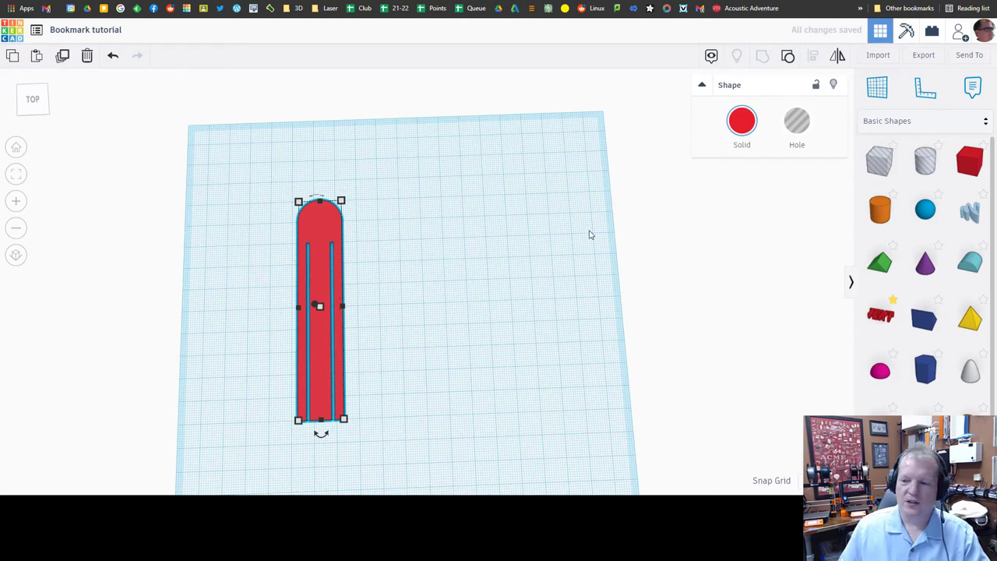
# Step: Add a Text shape and change its wording to 'T'
pyautogui.moveTo(881, 315); pyautogui.dragTo(465, 232)
pyautogui.click(772, 179)
pyautogui.doubleClick(772, 178)
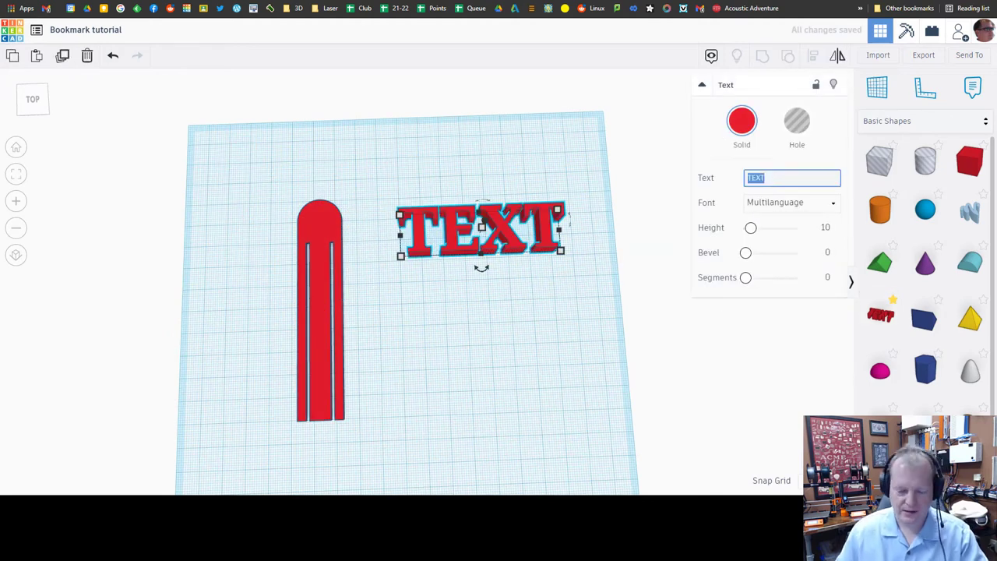
pyautogui.write('T')
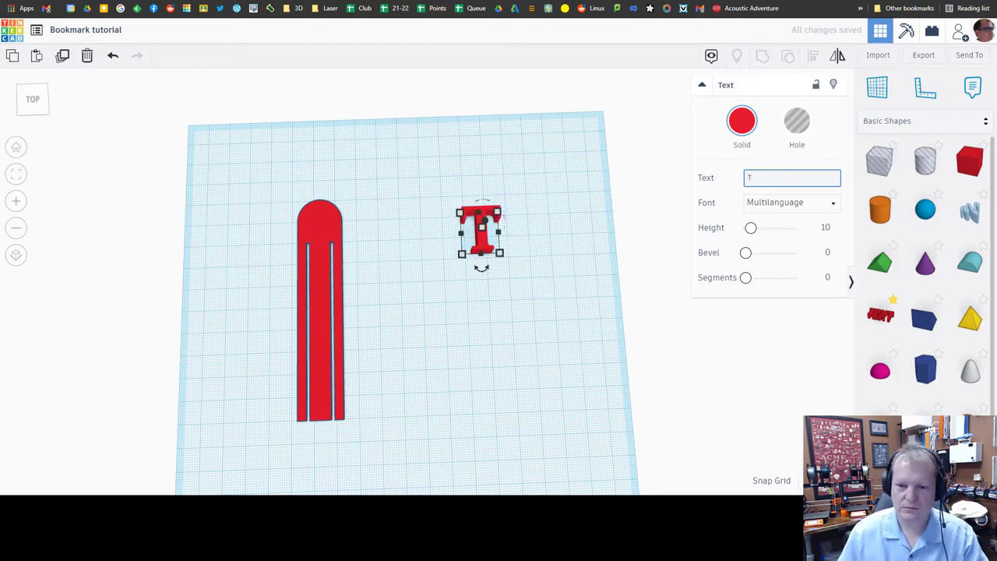
# Step: Move the T onto the bookmark's rounded top and adjust its elevation value
pyautogui.moveTo(483, 255); pyautogui.dragTo(318, 237)
pyautogui.moveTo(366, 278); pyautogui.dragTo(319, 239, button='right')
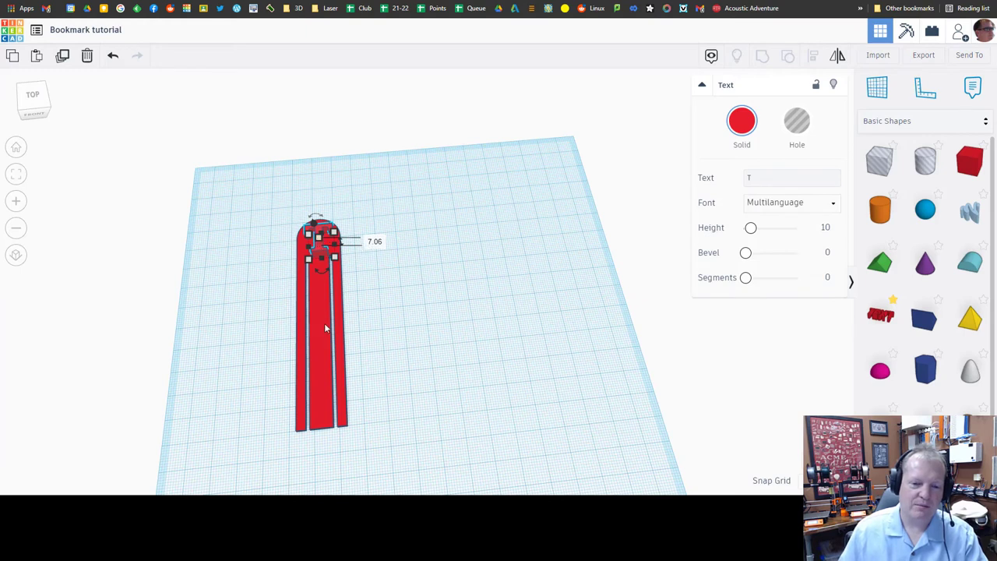
pyautogui.click(373, 243)
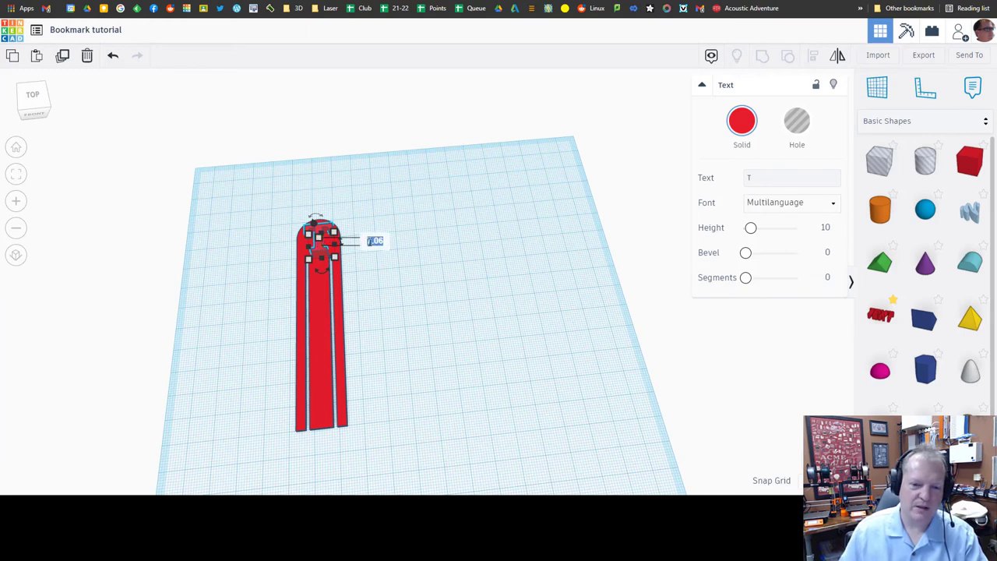
pyautogui.write('0')
pyautogui.press('Return')
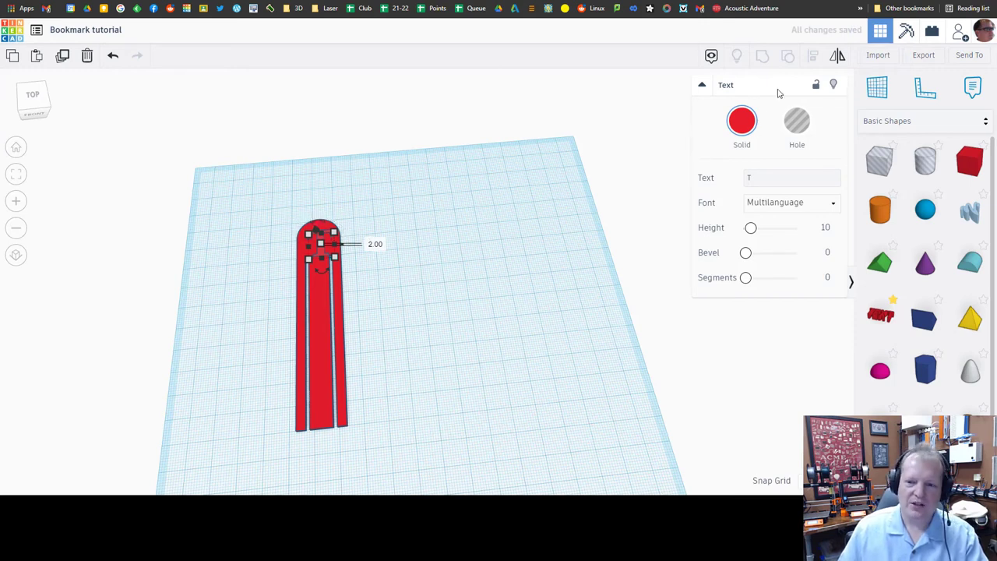
# Step: Colour the T orange and centre it across the bookmark's width with Align
pyautogui.click(750, 119)
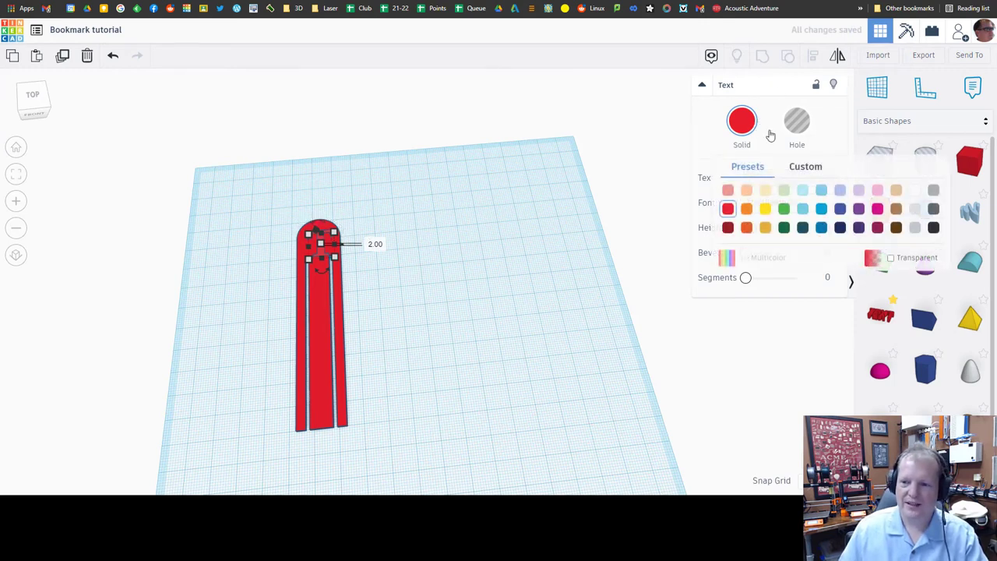
pyautogui.click(746, 209)
pyautogui.scroll(2, 404, 279)
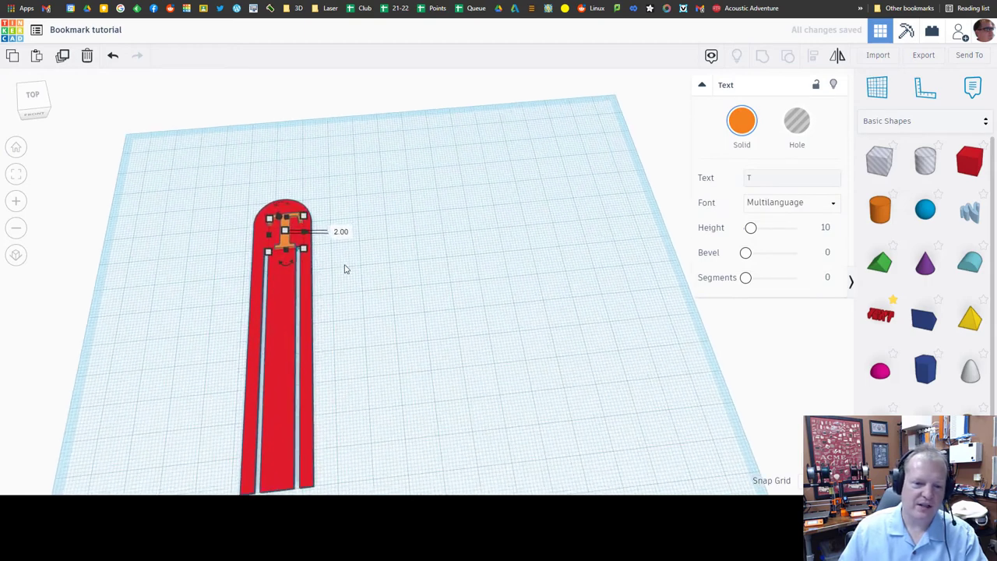
pyautogui.click(397, 231)
pyautogui.moveTo(239, 204); pyautogui.dragTo(387, 310)
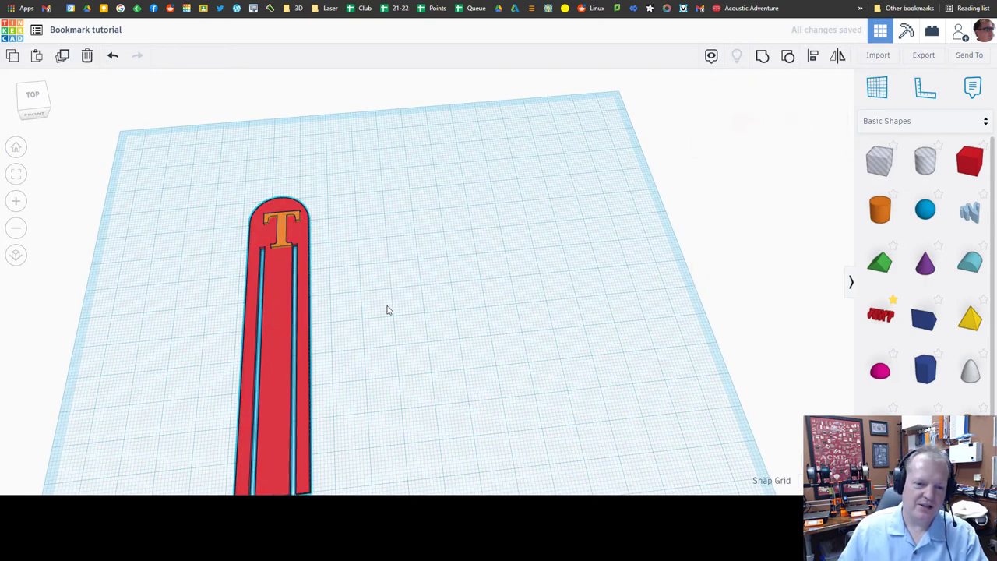
pyautogui.scroll(-3, 363, 296)
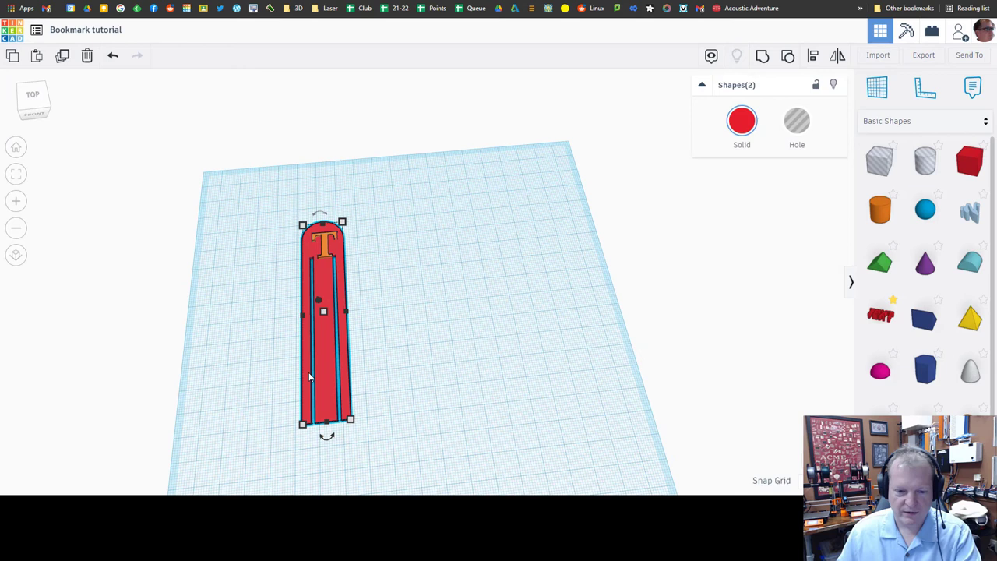
pyautogui.press('l')
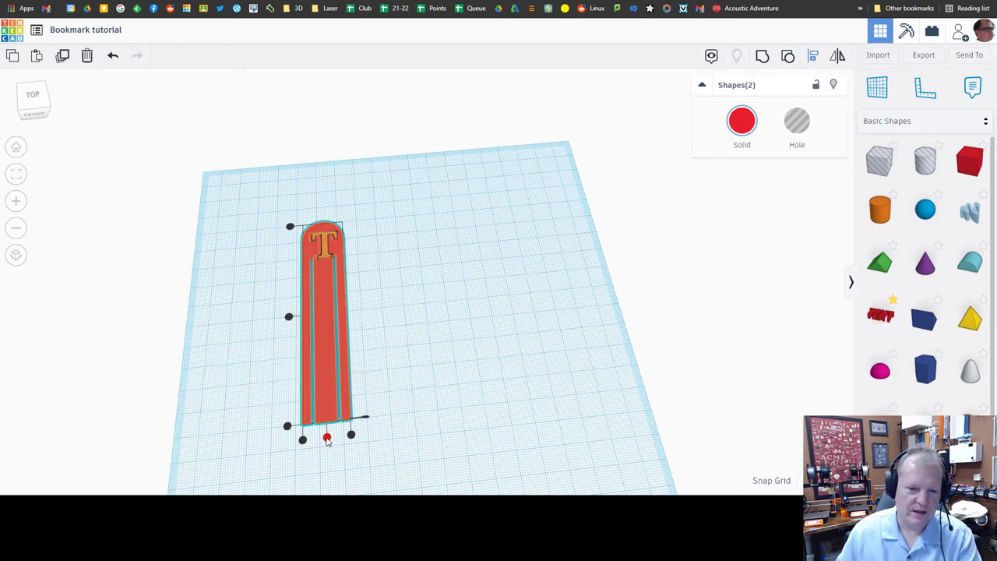
pyautogui.click(327, 439)
# Step: Select the bookmark and the T together and group them into one piece
pyautogui.click(488, 293)
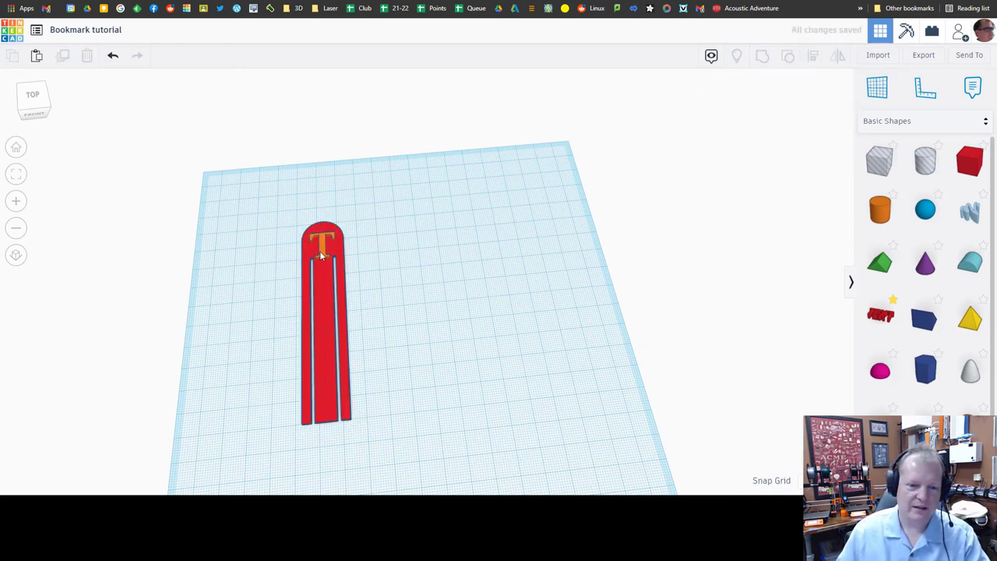
pyautogui.click(317, 252)
pyautogui.click(322, 247)
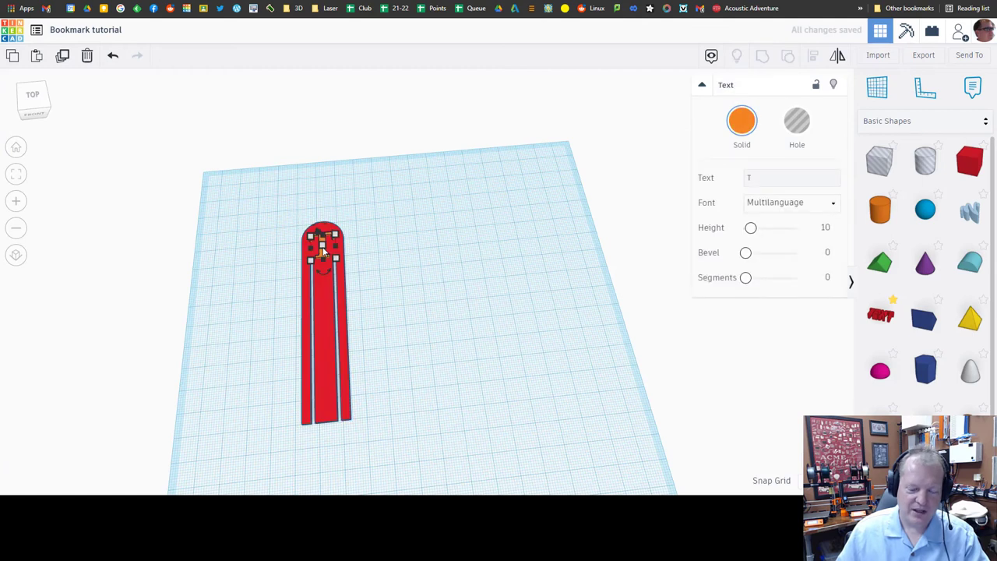
pyautogui.click(256, 213)
pyautogui.moveTo(227, 167); pyautogui.dragTo(514, 469)
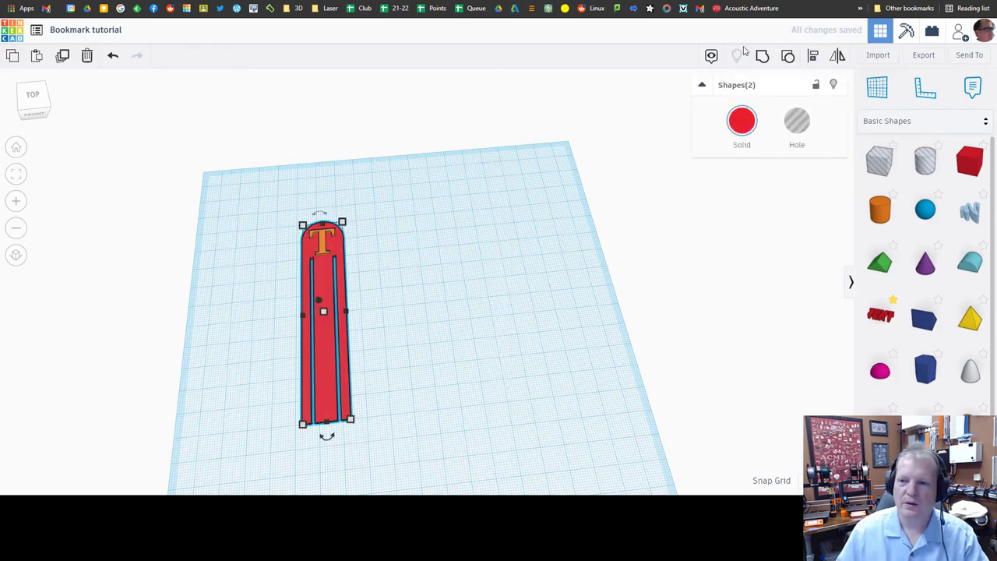
pyautogui.hotkey('ctrl', 'g')
pyautogui.click(483, 311)
pyautogui.moveTo(483, 310); pyautogui.dragTo(530, 296, button='right')
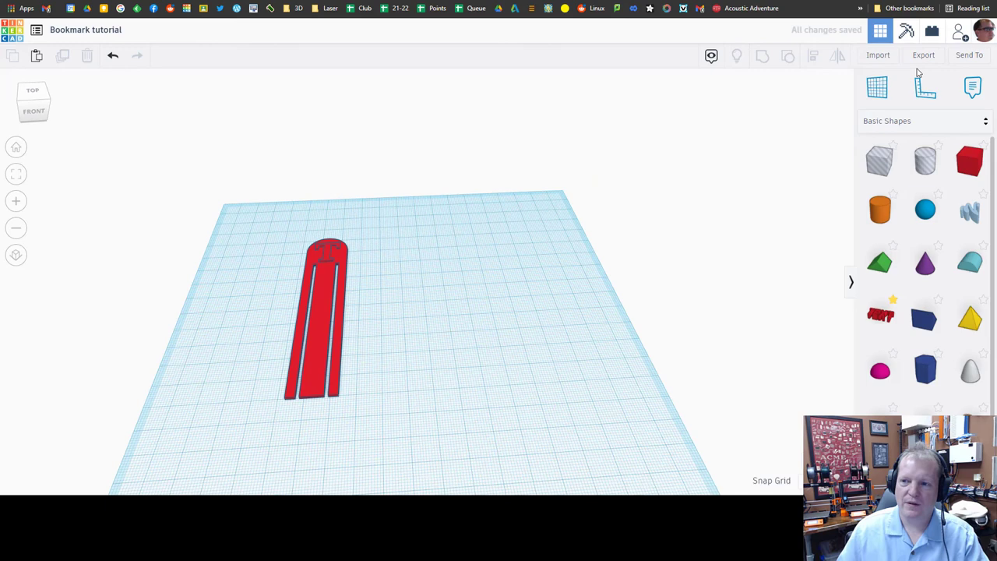
pyautogui.scroll(-2, 395, 344)
pyautogui.moveTo(395, 344); pyautogui.dragTo(343, 427, button='right')
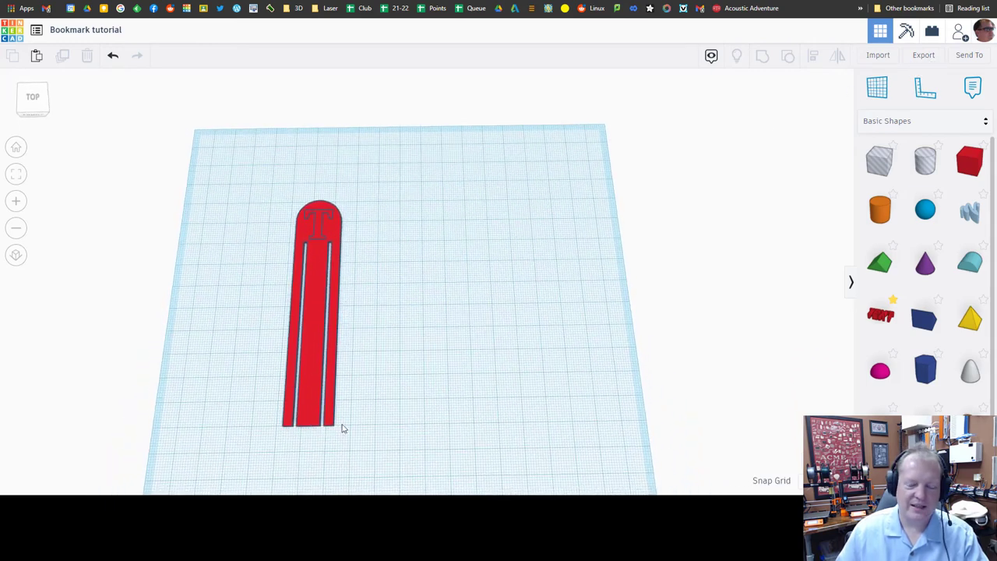